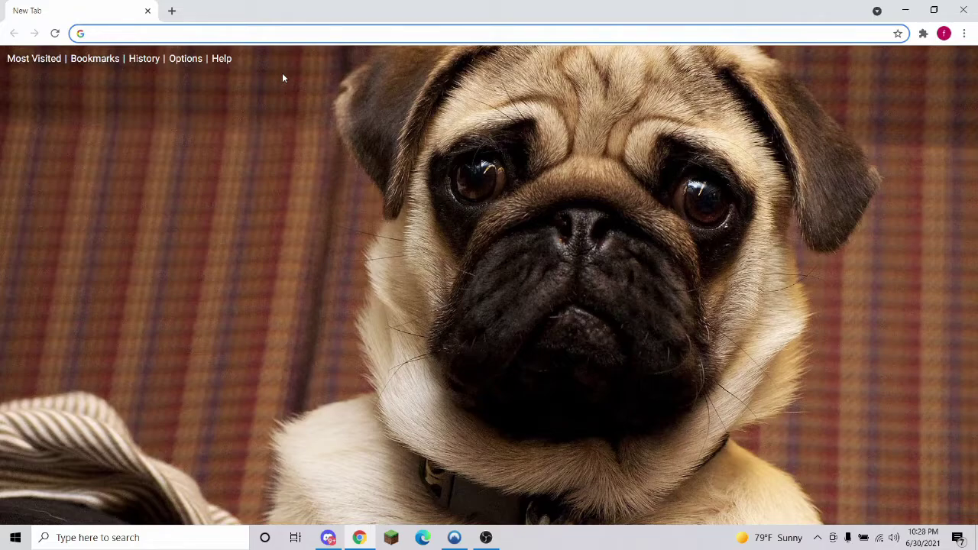
type("https://github.com/TrvsF")
key("Return")
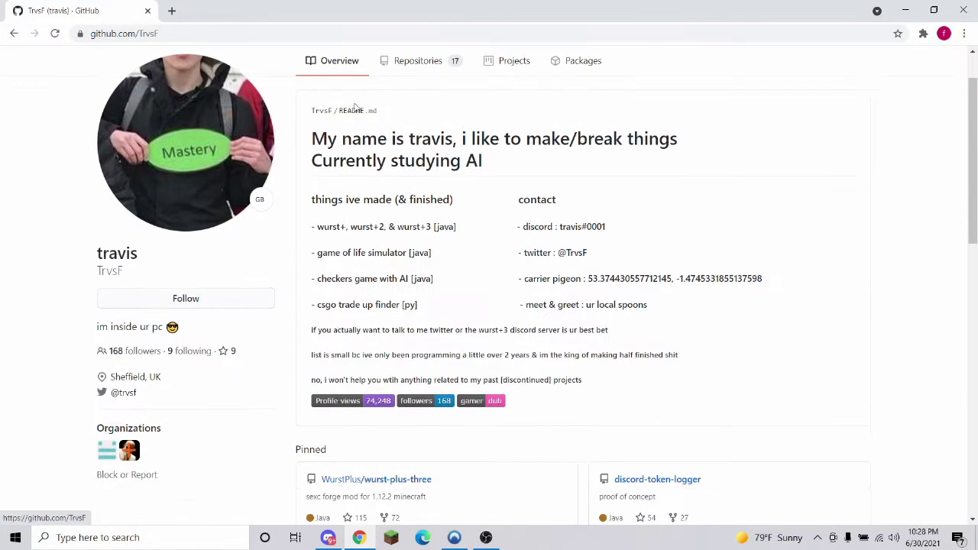
scroll(301, 142, "down", 4)
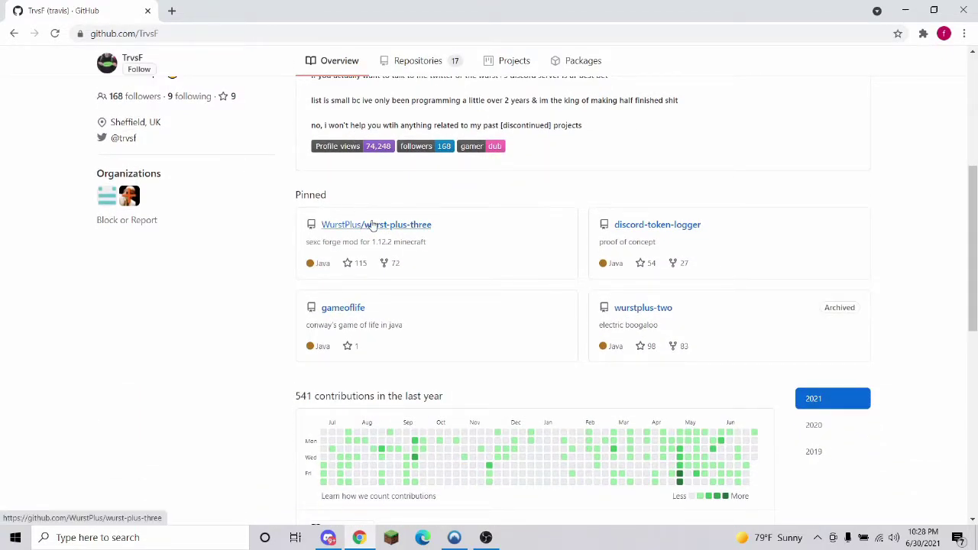
left_click(372, 224)
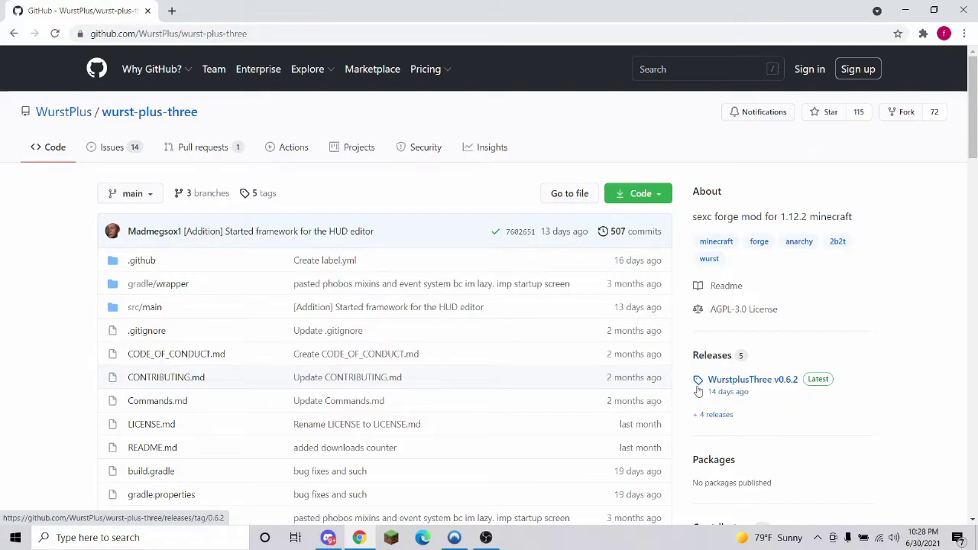
- Download wurst-plus-three-0.6.1-release.jar from the WurstplusThree v0.6.2 release, keep the flagged file, and close the browser
left_click(723, 384)
scroll(387, 356, "down", 2)
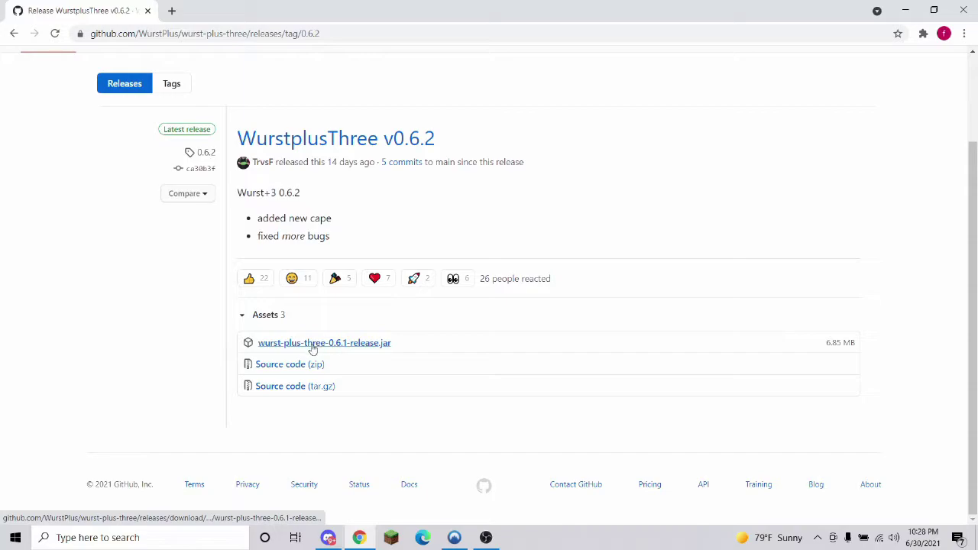
left_click(322, 345)
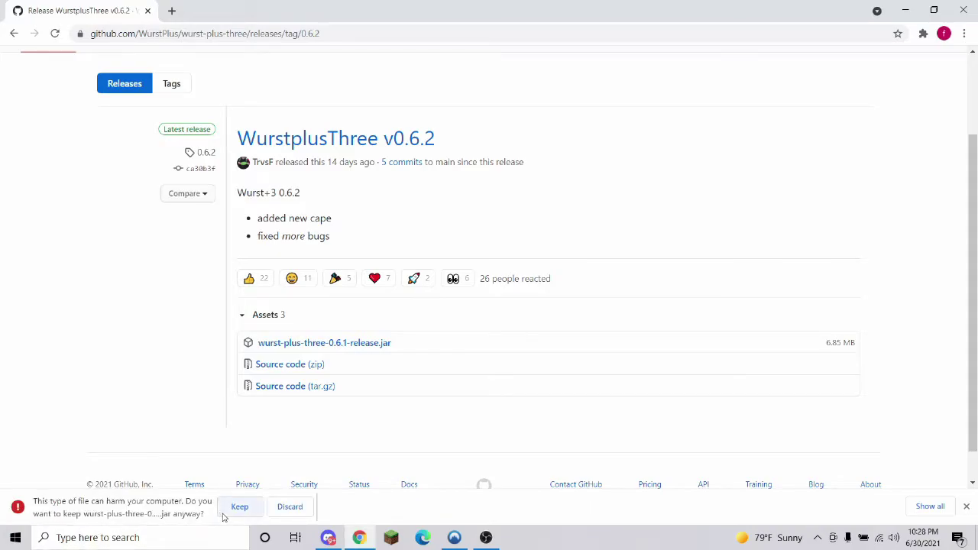
left_click(238, 507)
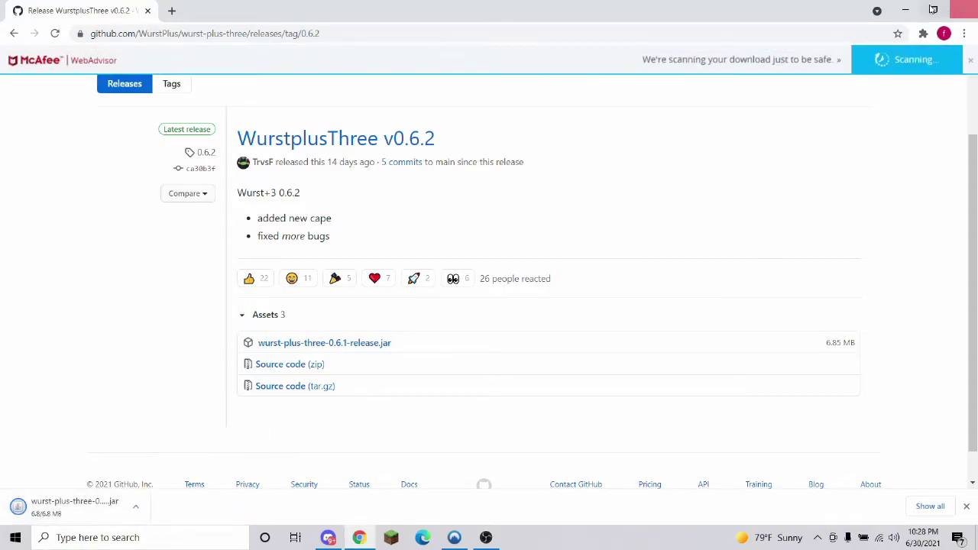
key("super+Down")
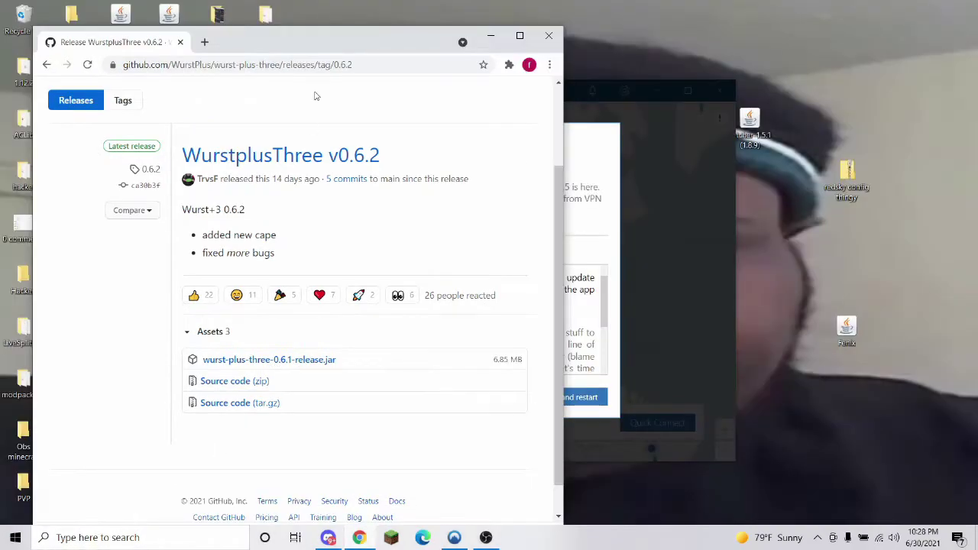
left_click(545, 44)
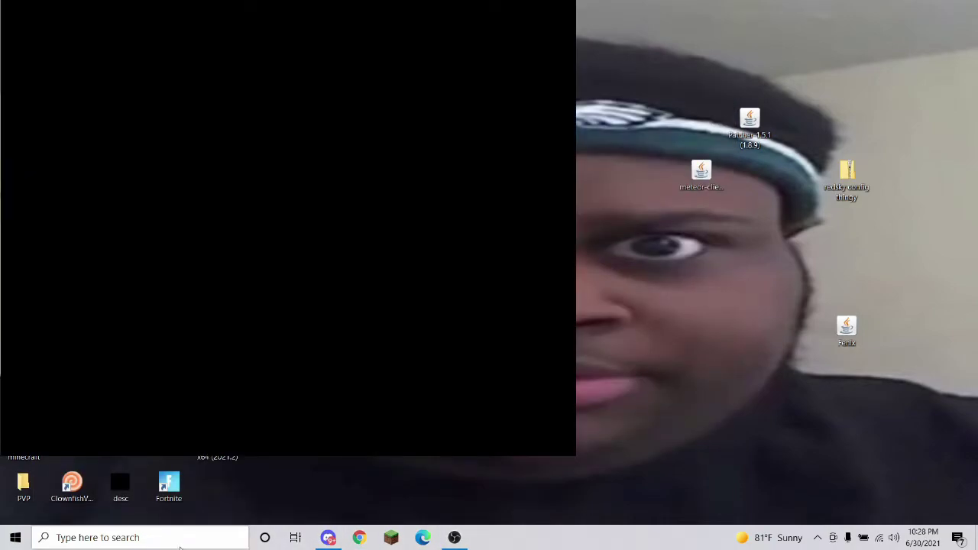
- Find the downloaded wurst-plus-three-0.6.1-release jar with a system search for "wu" and move it from Downloads to the desktop
left_click(176, 537)
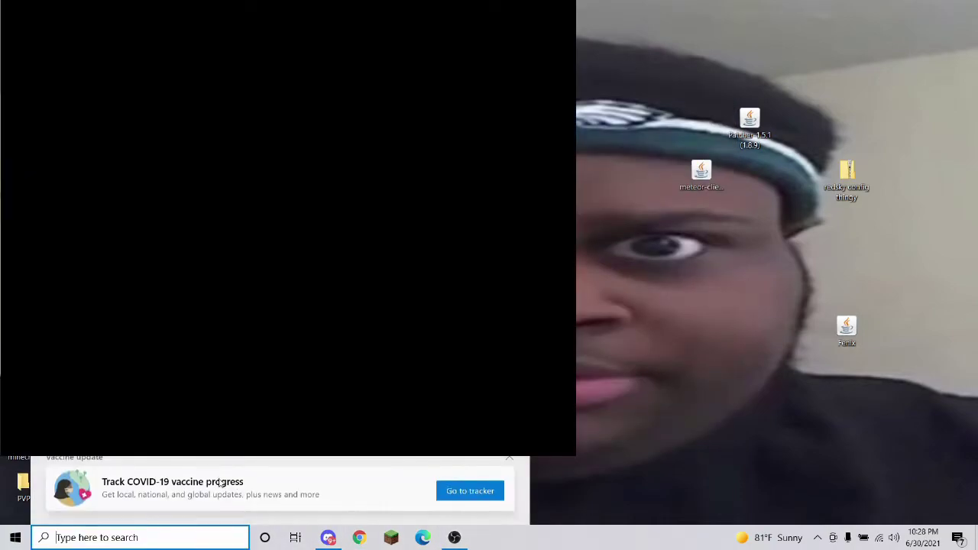
type("wu")
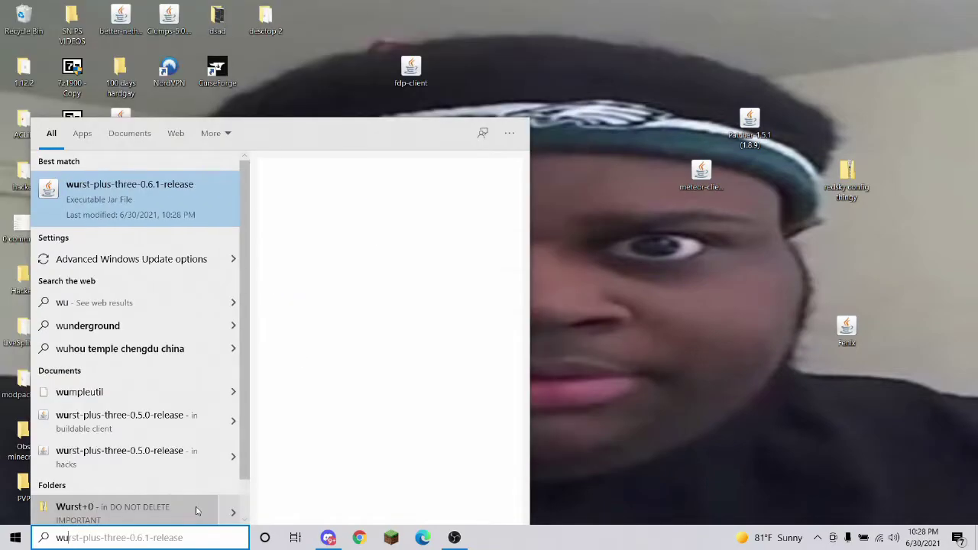
left_click(322, 368)
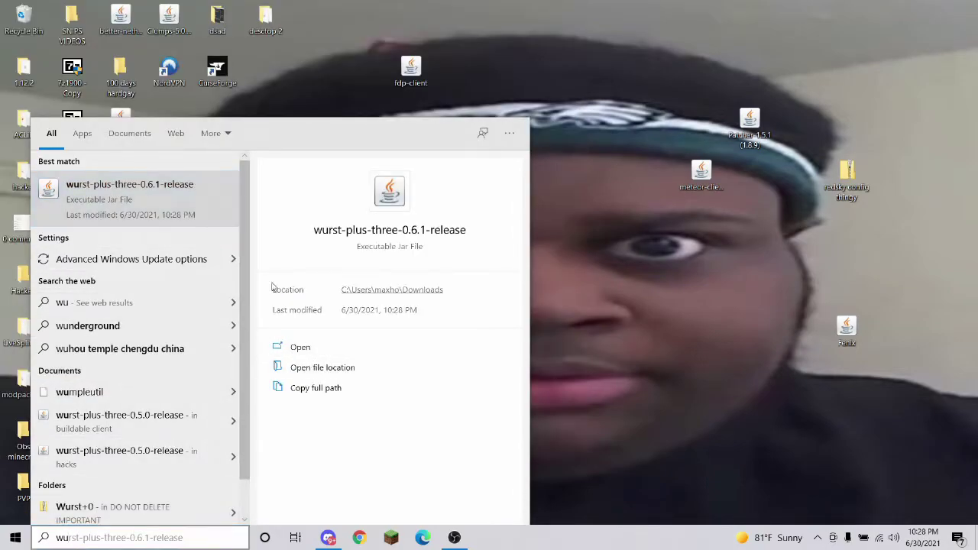
left_click(932, 7)
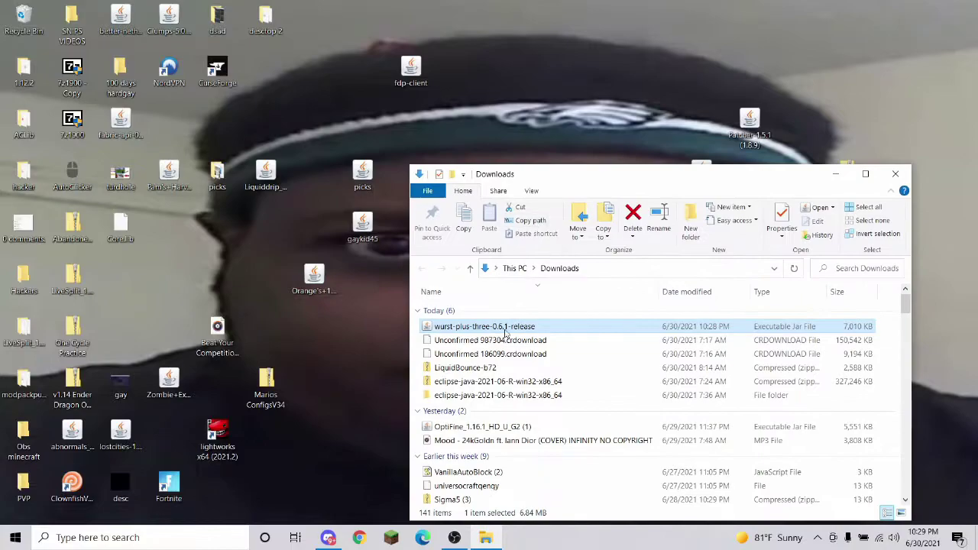
left_click_drag(502, 328, 559, 35)
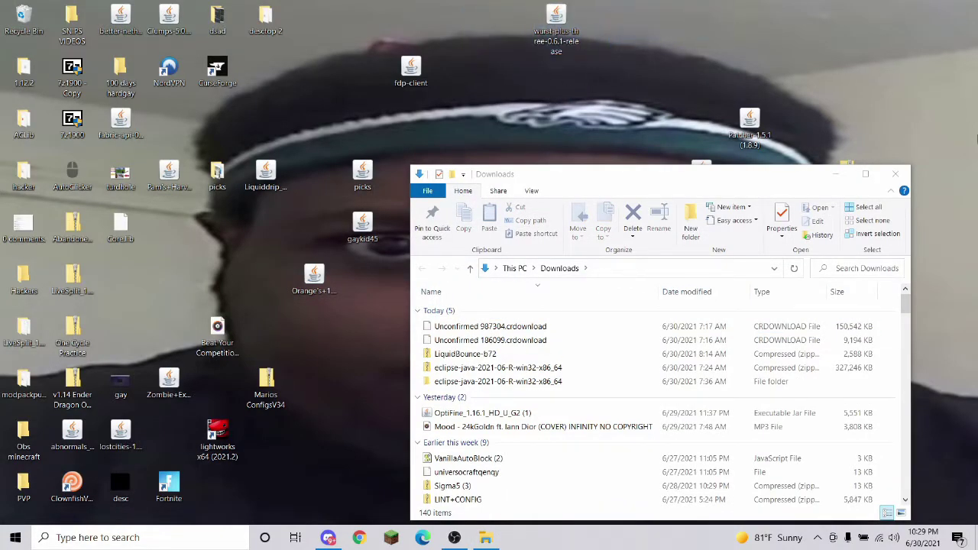
left_click(895, 173)
- Search the web for "forge 1.12.2 download" in the browser and open the Minecraft Forge 1.12.2 downloads page
left_click(359, 538)
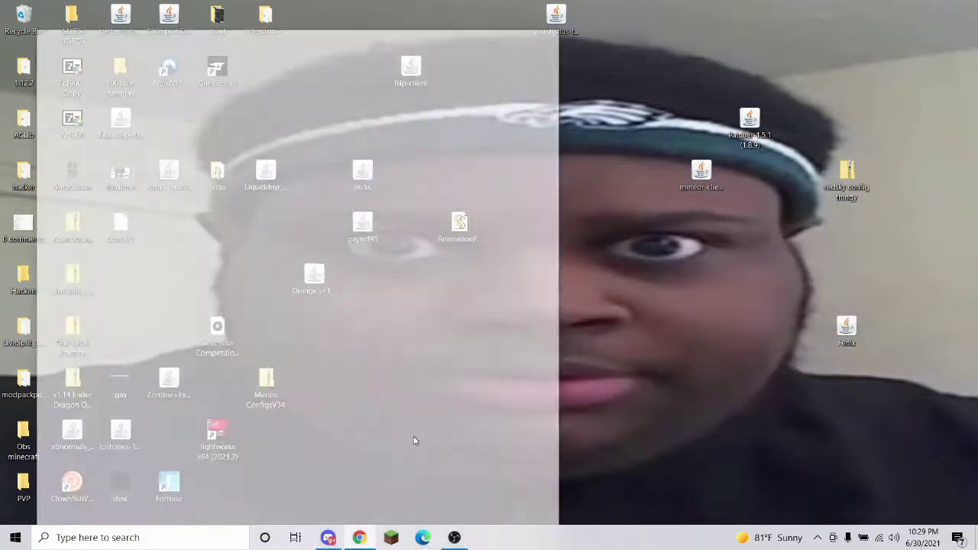
type("for")
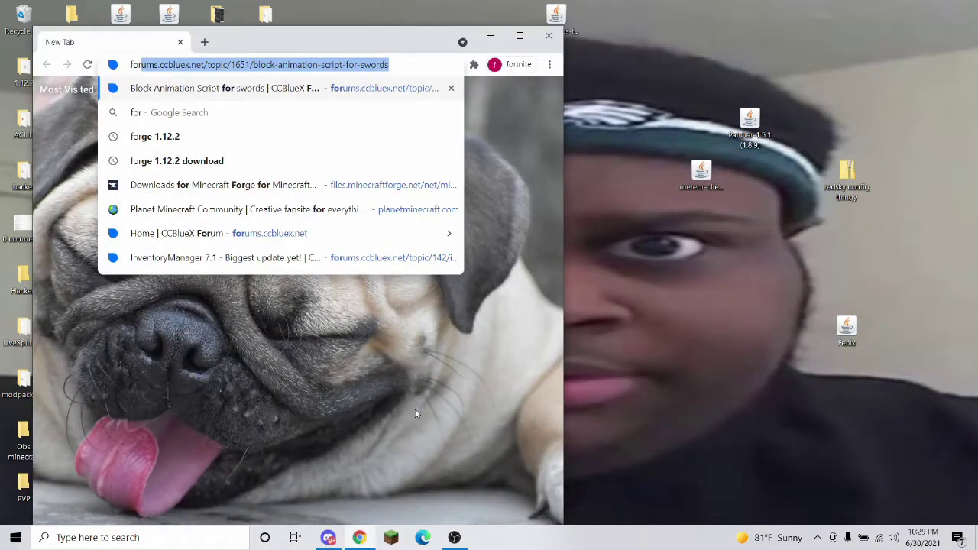
type("ge 1.")
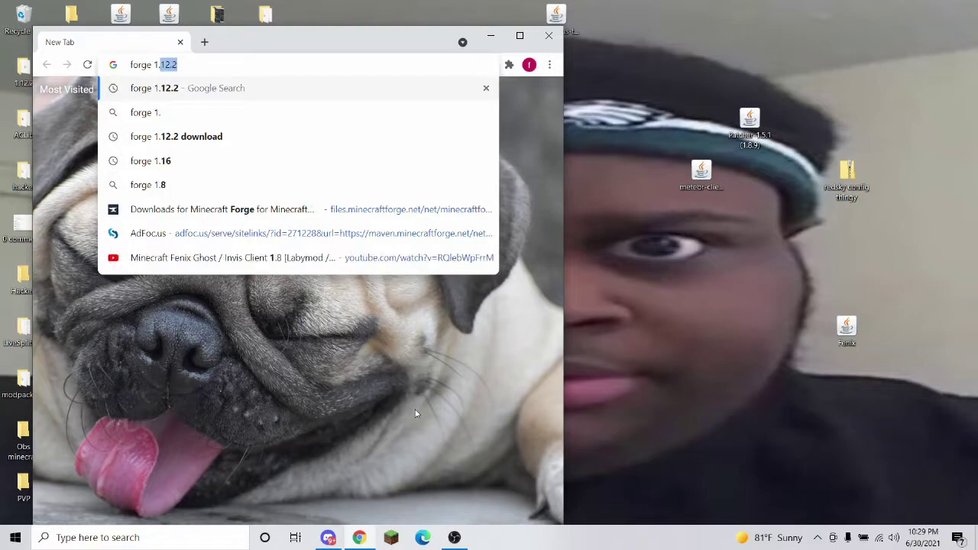
type("12.2 download")
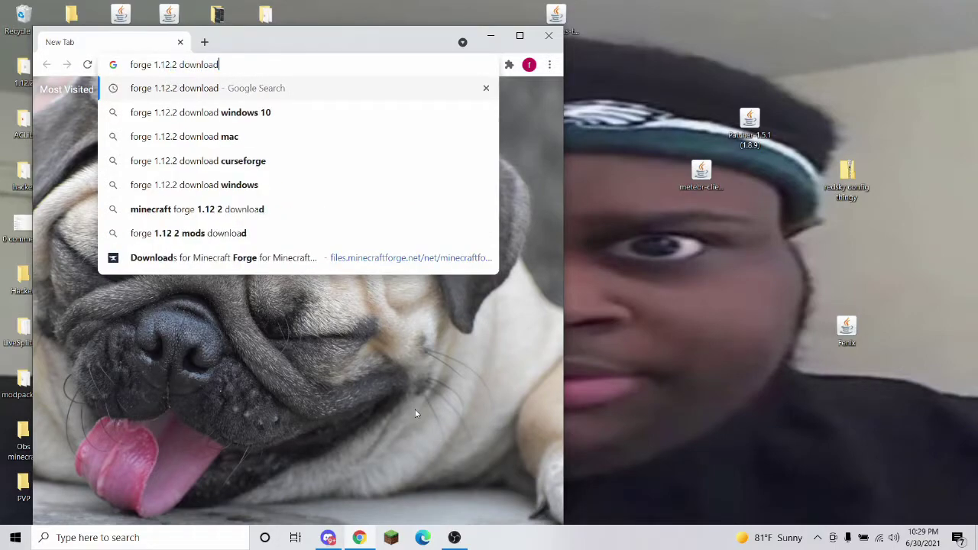
key("Return")
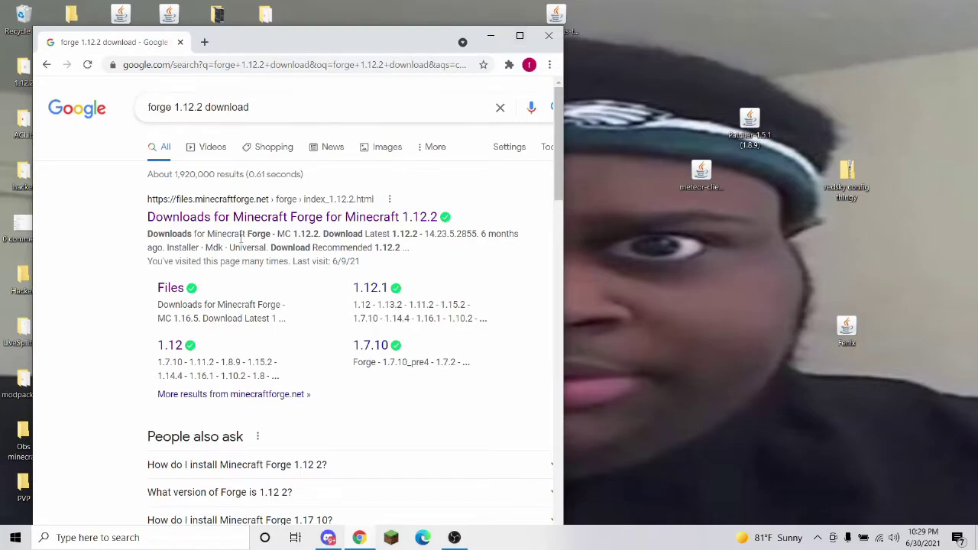
left_click(242, 220)
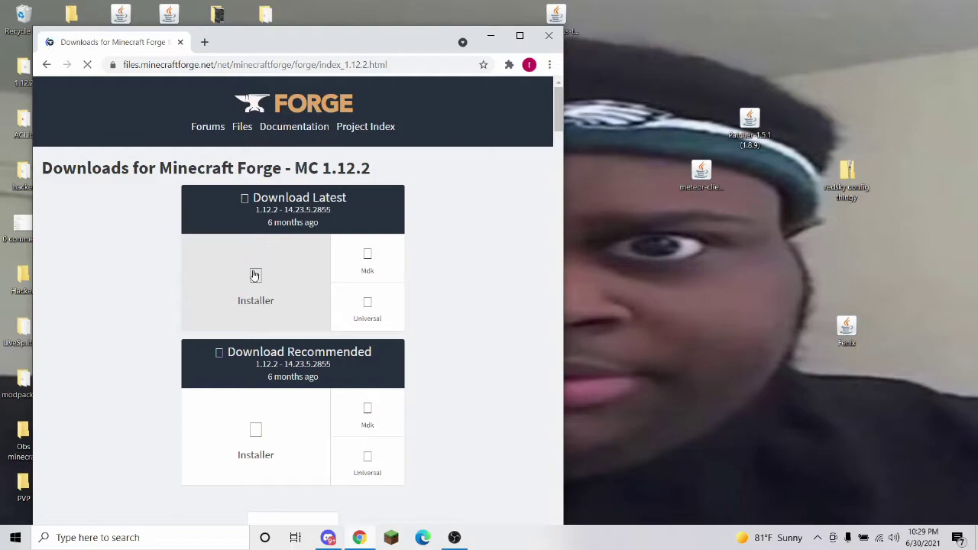
- Get the Forge 1.12.2 installer and install the Forge client in the default .minecraft folder
left_click(195, 313)
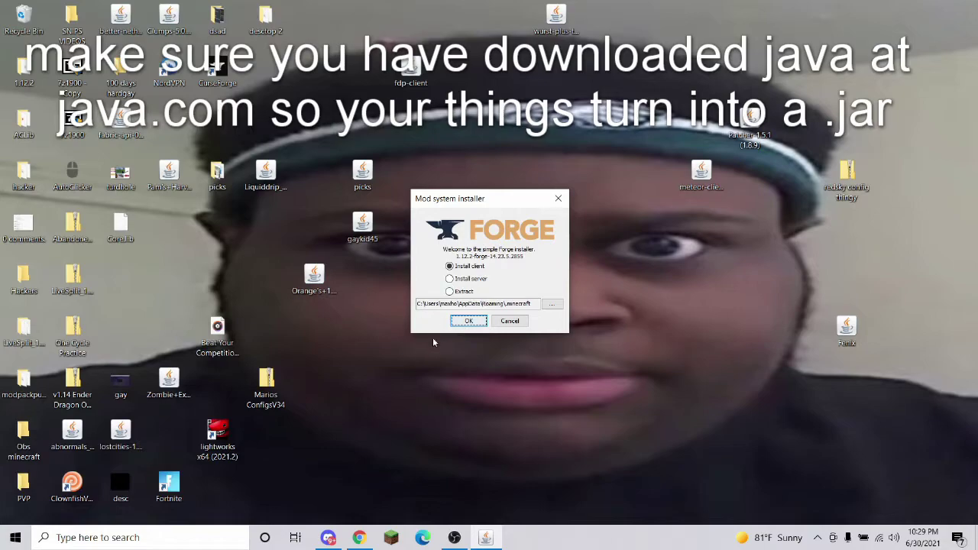
left_click(469, 322)
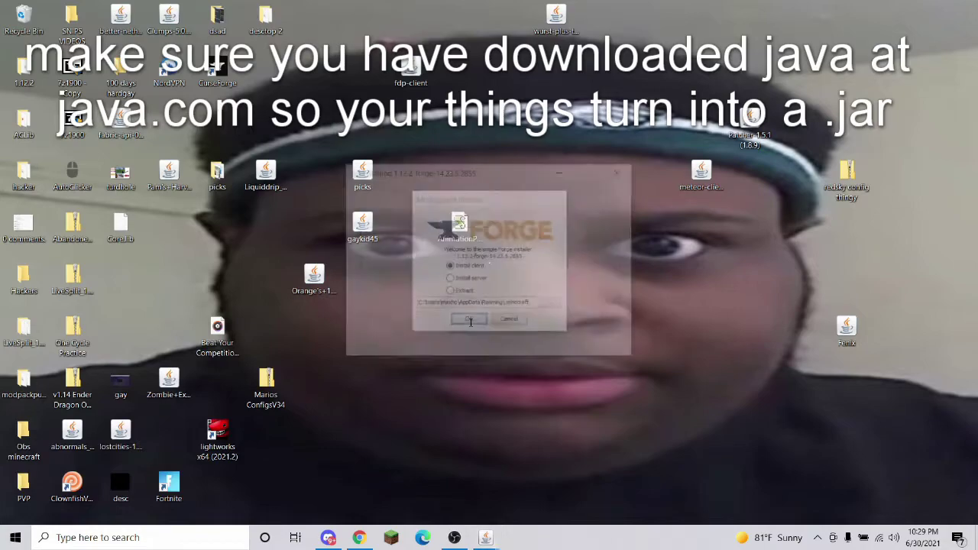
left_click(488, 281)
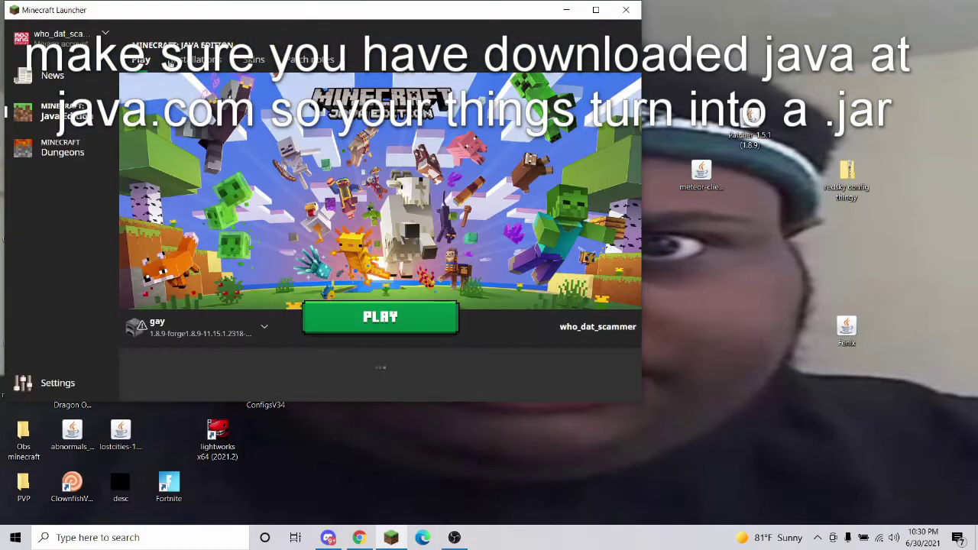
left_click(196, 59)
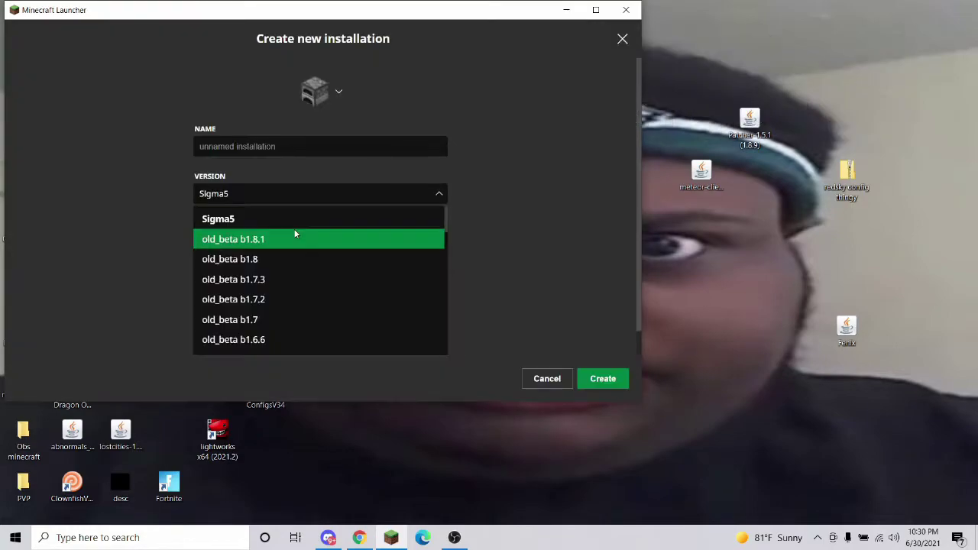
scroll(295, 232, "down", 10)
scroll(310, 258, "up", 5)
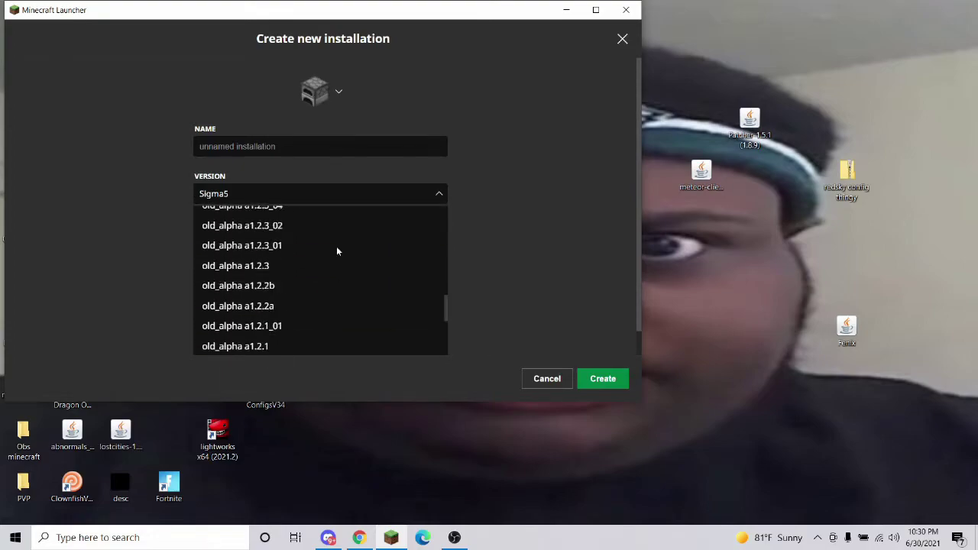
scroll(321, 244, "down", 8)
scroll(317, 259, "up", 1)
scroll(316, 258, "up", 15)
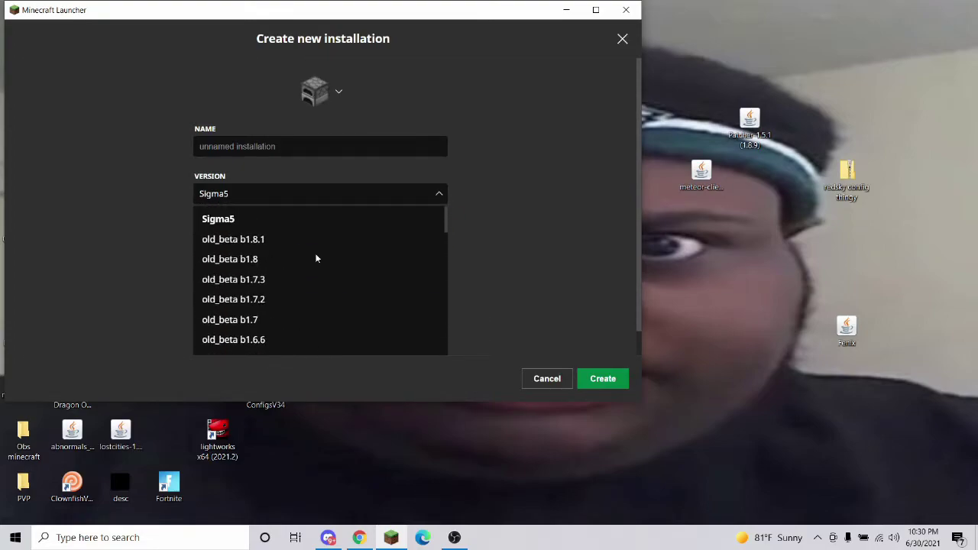
left_click(543, 378)
left_click(544, 379)
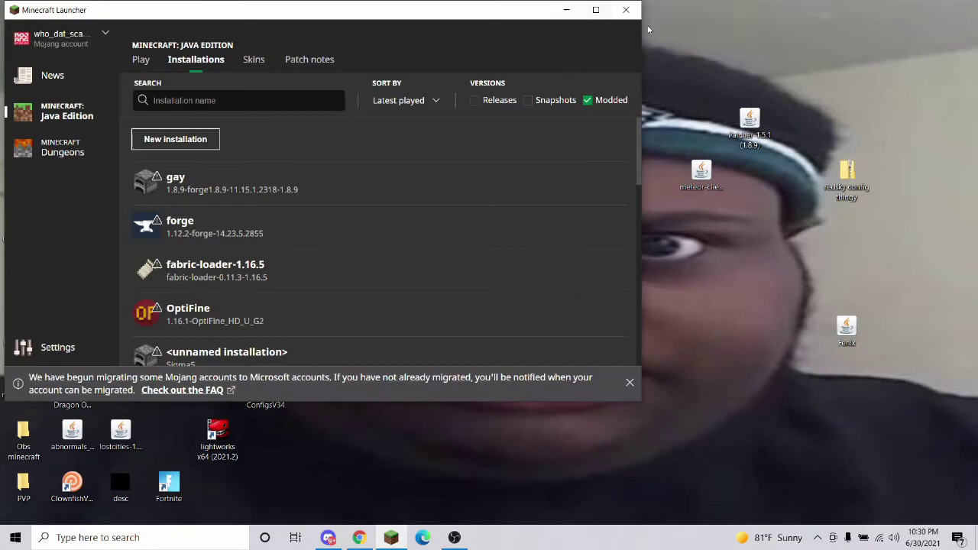
left_click(626, 10)
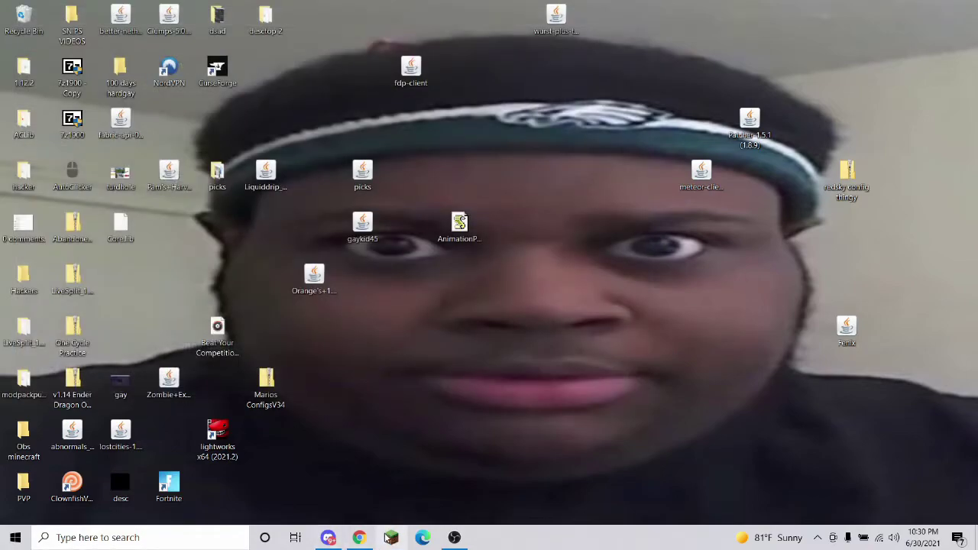
- Create a Minecraft Launcher installation using release 1.12.2-forge-14.23.5.2855, with the JVM memory argument set to -Xmx12G
left_click(390, 538)
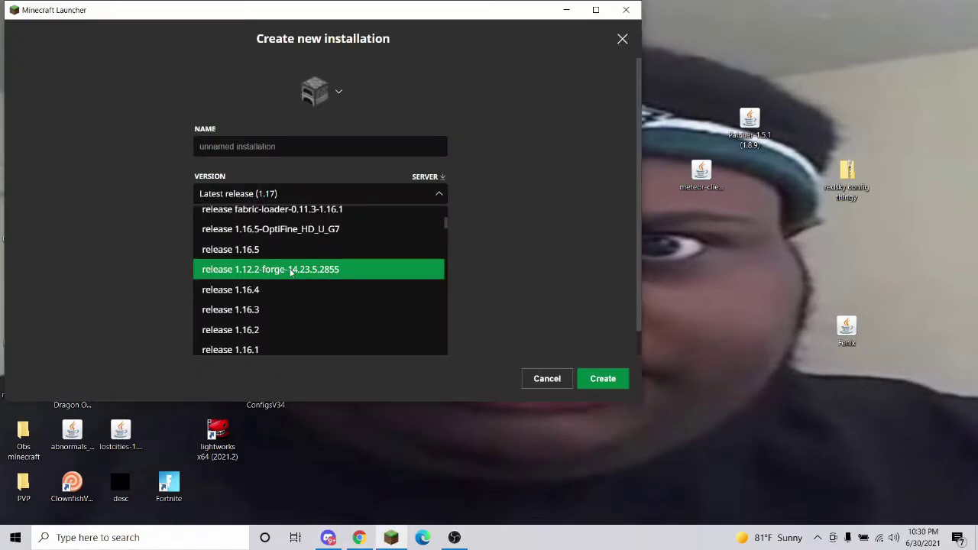
left_click(290, 273)
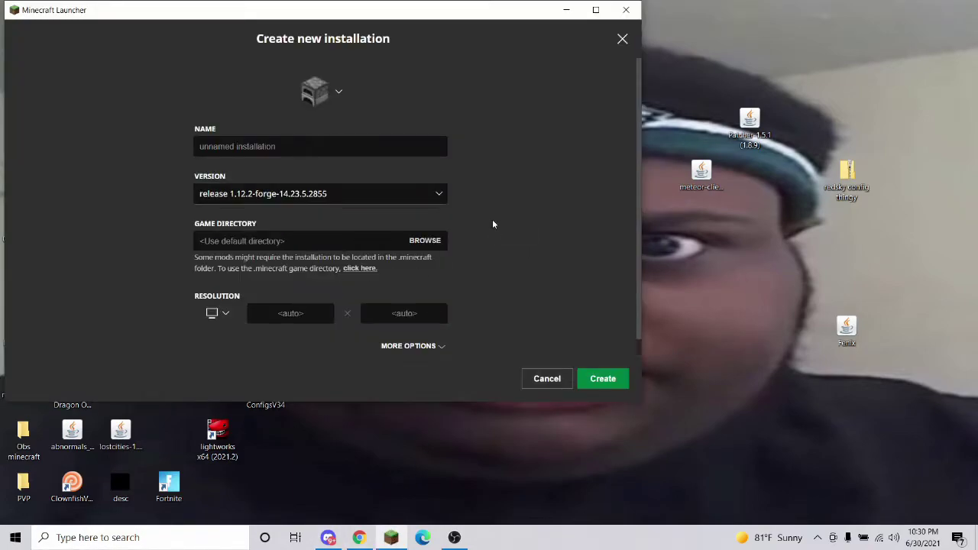
left_click(429, 345)
scroll(251, 318, "down", 2)
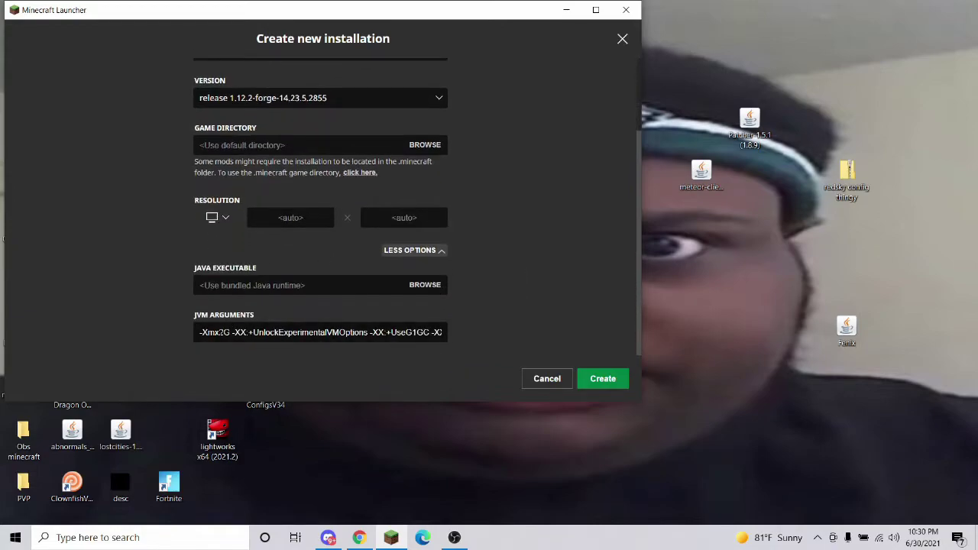
left_click(219, 333)
type("1")
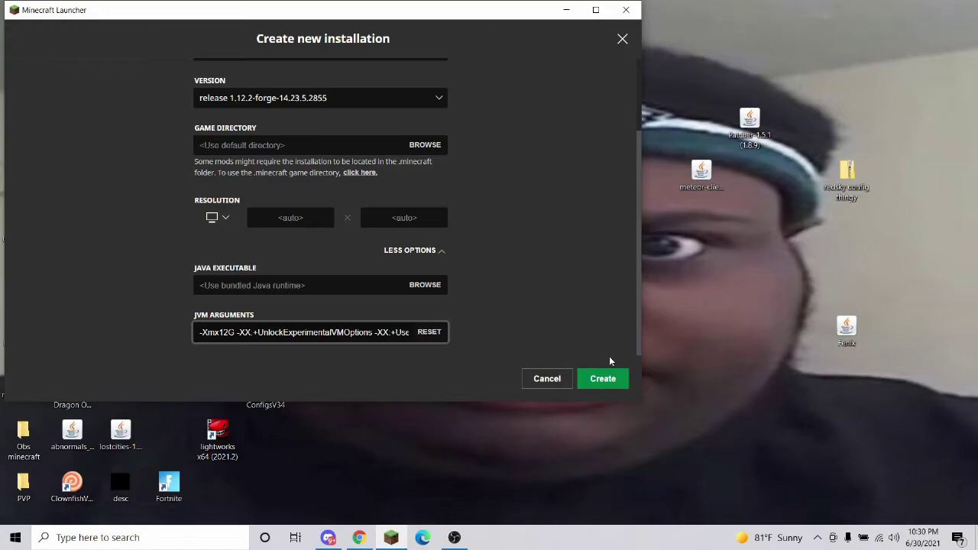
left_click(607, 382)
- Dismiss the account migration notice and launch the new unnamed 1.12.2-forge-14.23.5.2855 installation
scroll(356, 236, "down", 5)
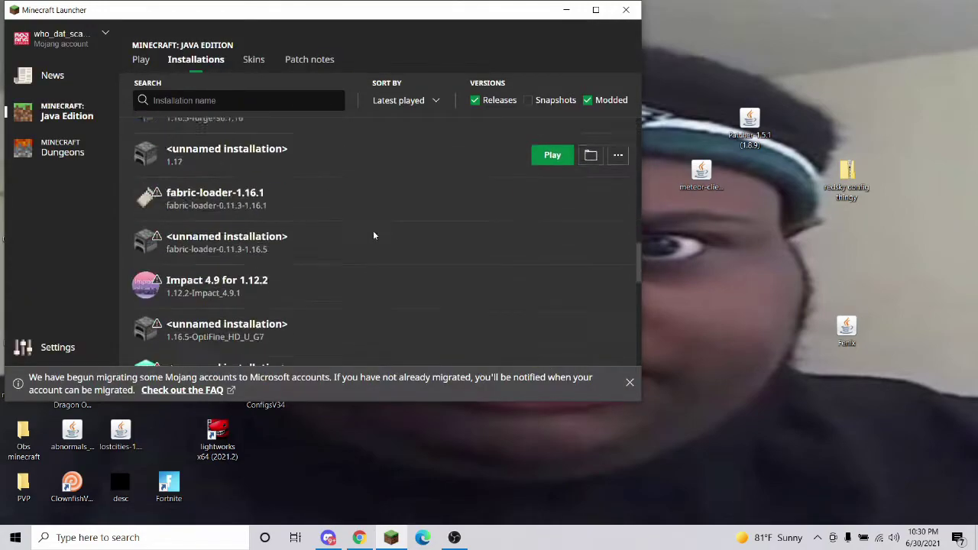
scroll(390, 253, "down", 5)
left_click(626, 383)
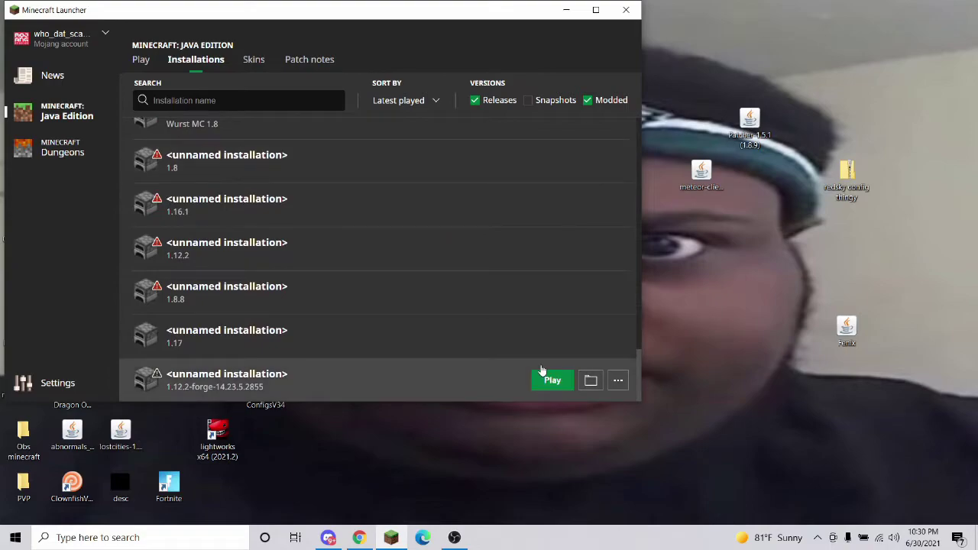
left_click(542, 371)
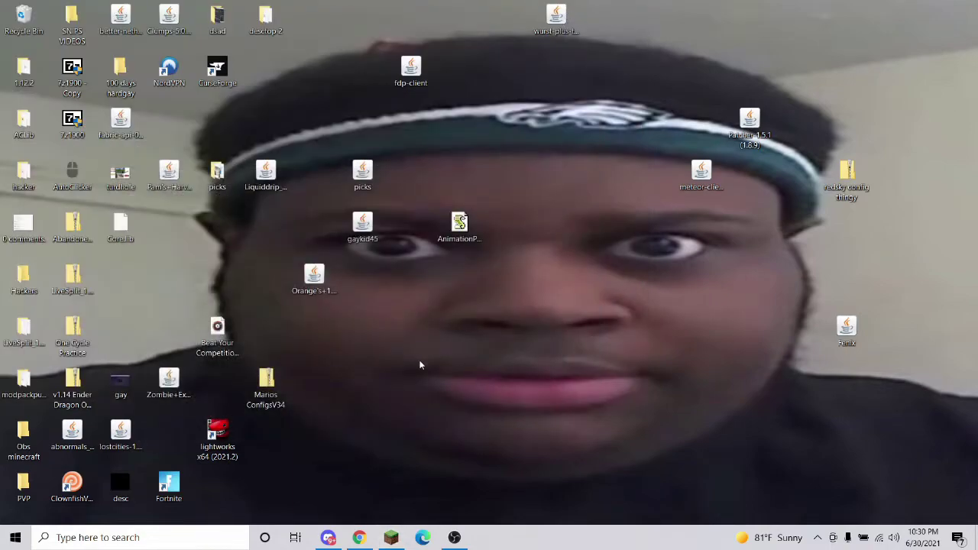
- Open the AppData Roaming folder in File Explorer
key("super+r")
left_click(98, 498)
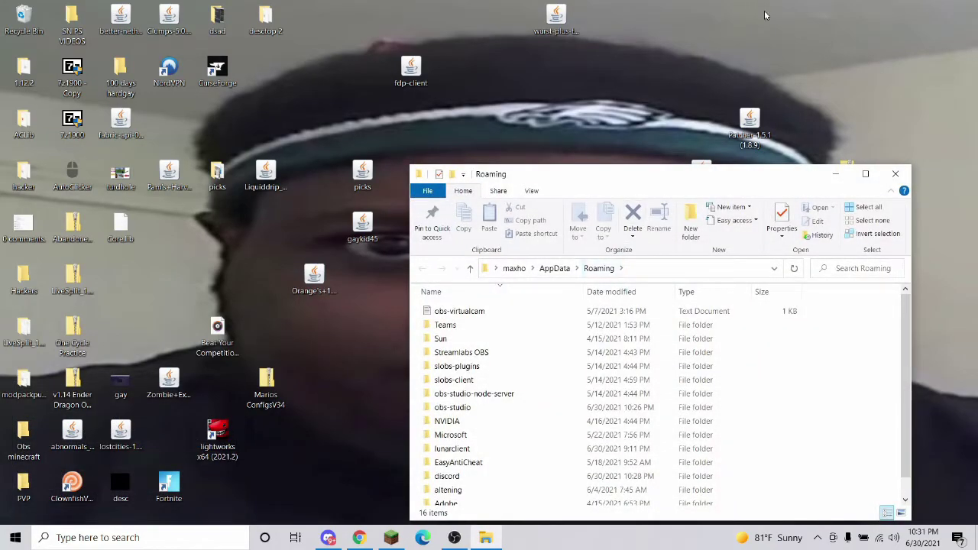
- Enlarge the File Explorer window, open the .minecraft folder and locate its mods folder
left_click(866, 174)
mouse_move(212, 466)
left_mouse_down()
mouse_move(186, 222)
mouse_move(173, 389)
mouse_move(163, 122)
mouse_move(194, 469)
left_mouse_up()
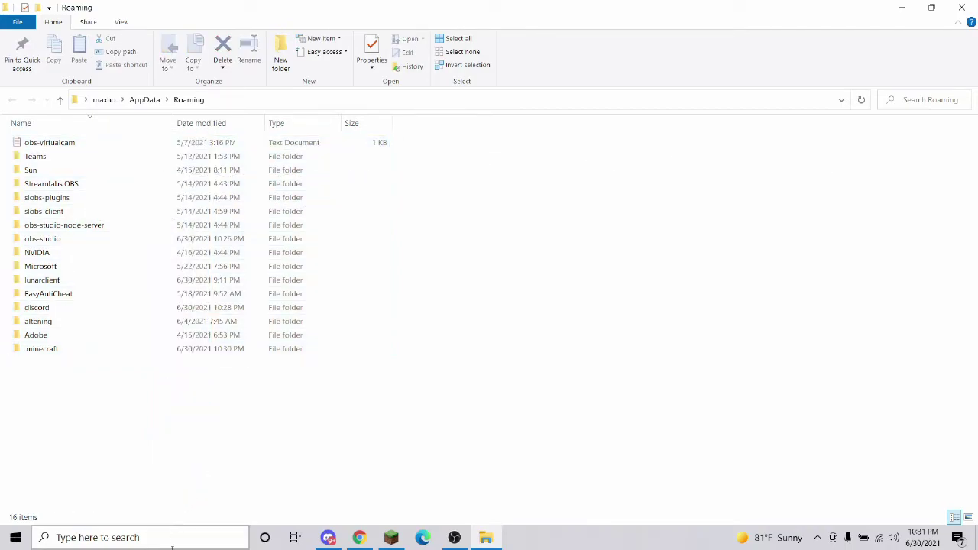
double_click(44, 348)
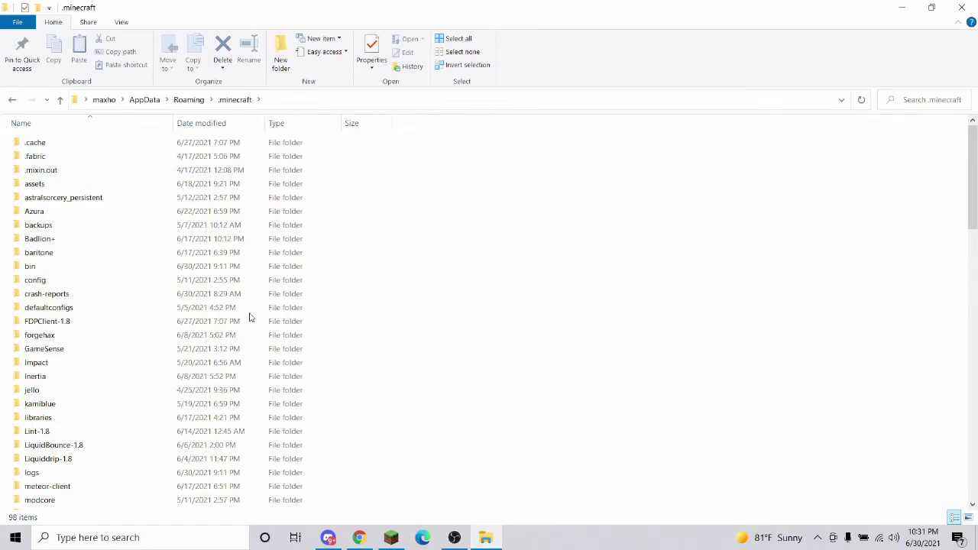
left_click_drag(476, 136, 428, 157)
scroll(343, 264, "down", 2)
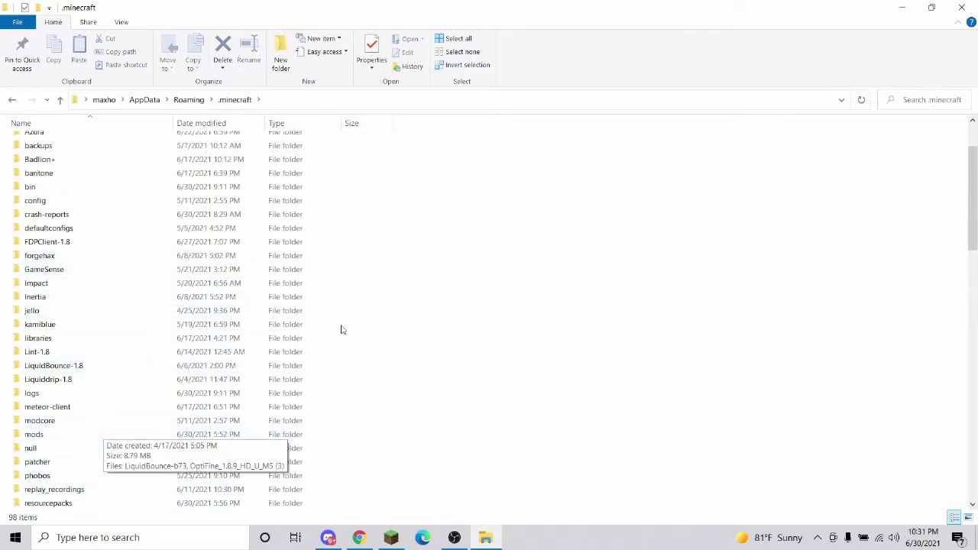
- Create a desktop folder named mods as a trial and delete it
left_click(902, 7)
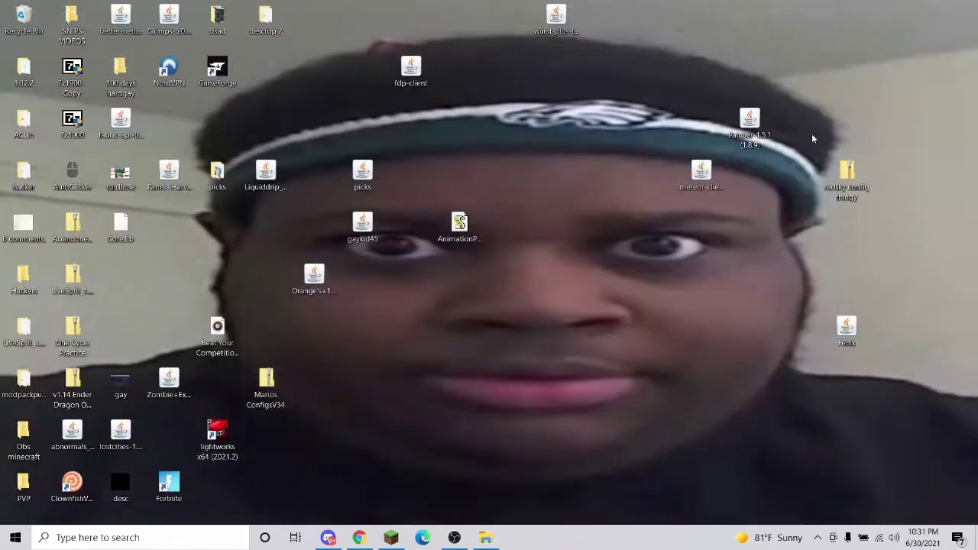
right_click(550, 150)
mouse_move(589, 277)
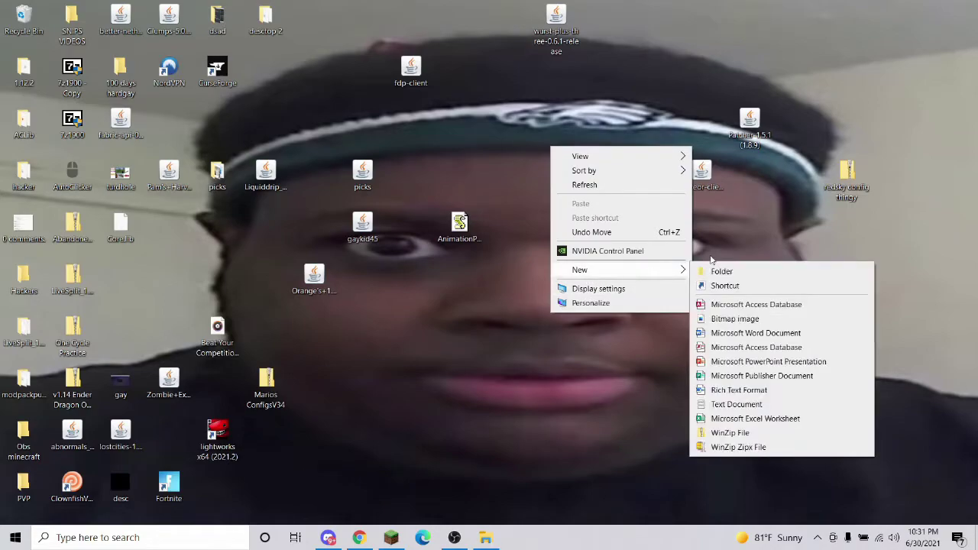
left_click(721, 272)
type("mods")
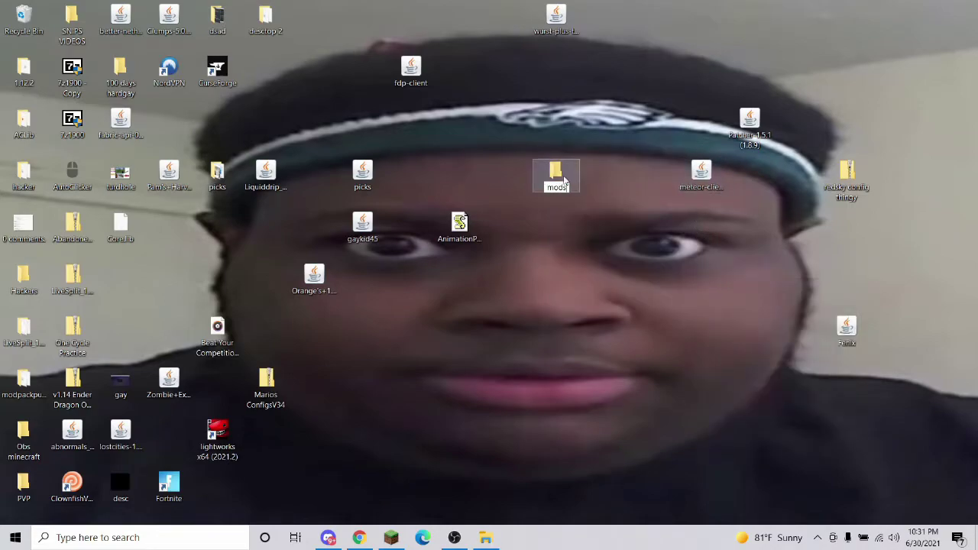
right_click(544, 177)
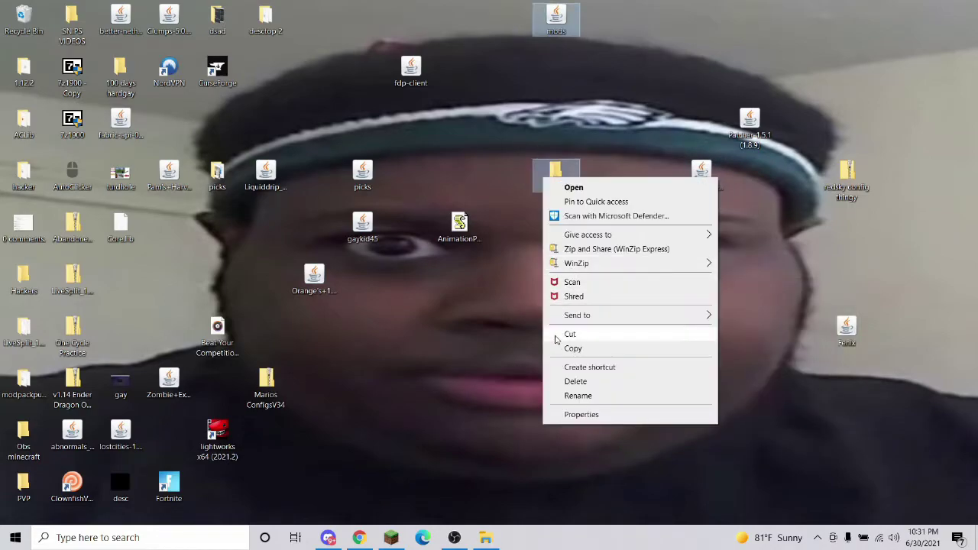
left_click(577, 383)
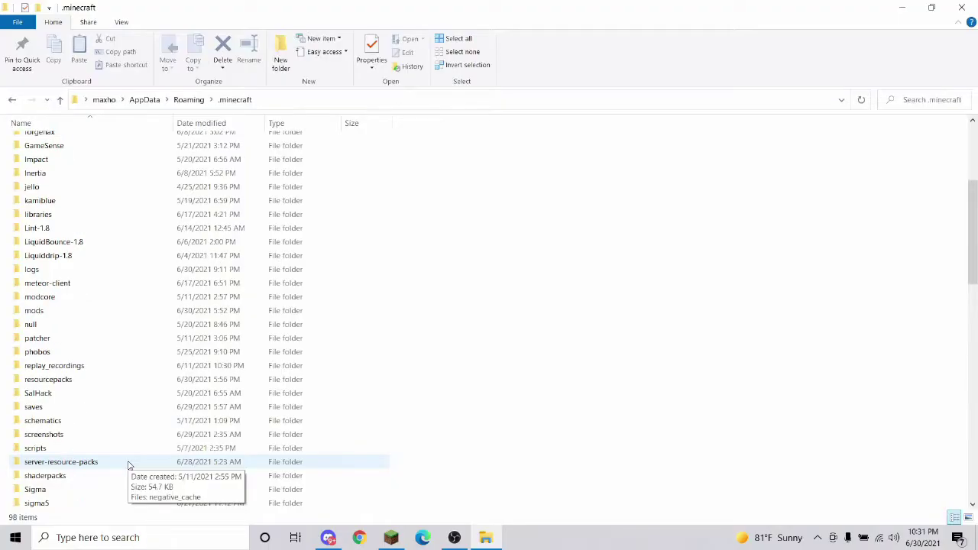
- Open the mods folder inside .minecraft and move the LiquidBounce-b73 and OptiFine_1.8.9_HD_U_M5 (3) files out to the desktop
scroll(128, 458, "up", 2)
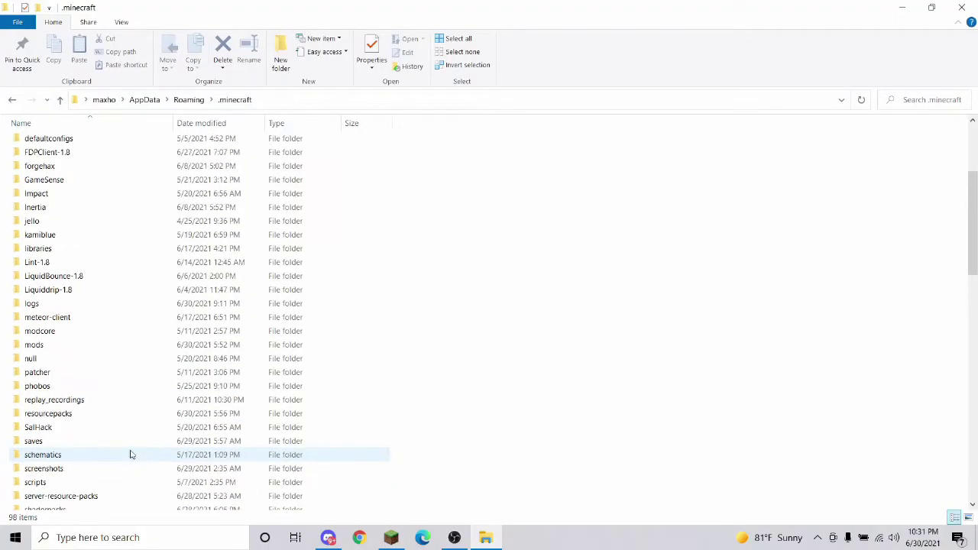
double_click(91, 349)
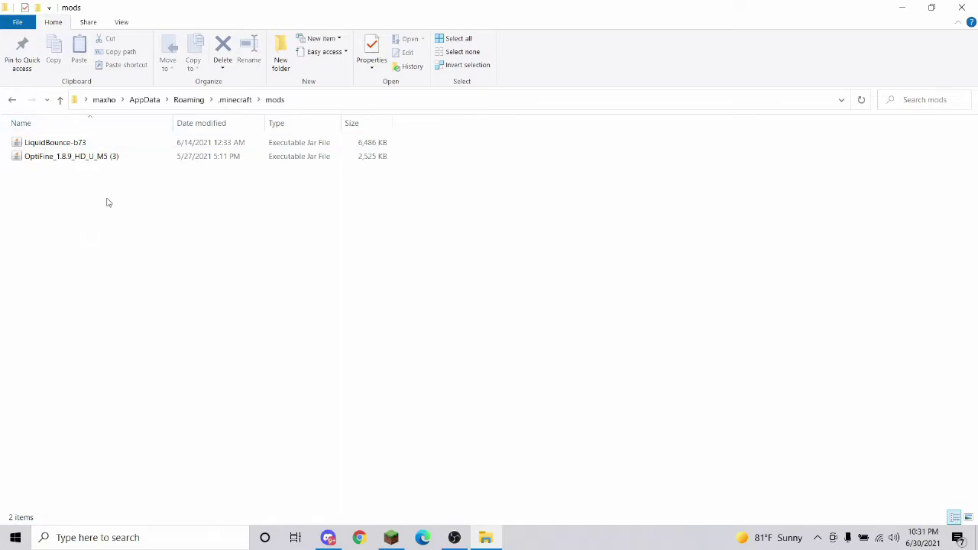
left_click(932, 7)
left_click_drag(534, 367, 512, 84)
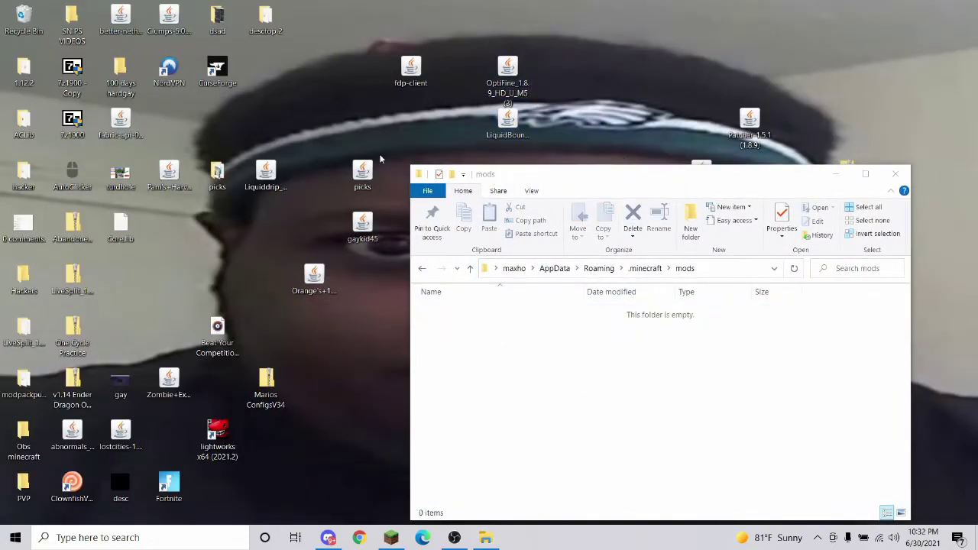
- Move wurst-plus-three-0.6.1-release from the desktop into the .minecraft mods folder and close the folder window
left_click(697, 193)
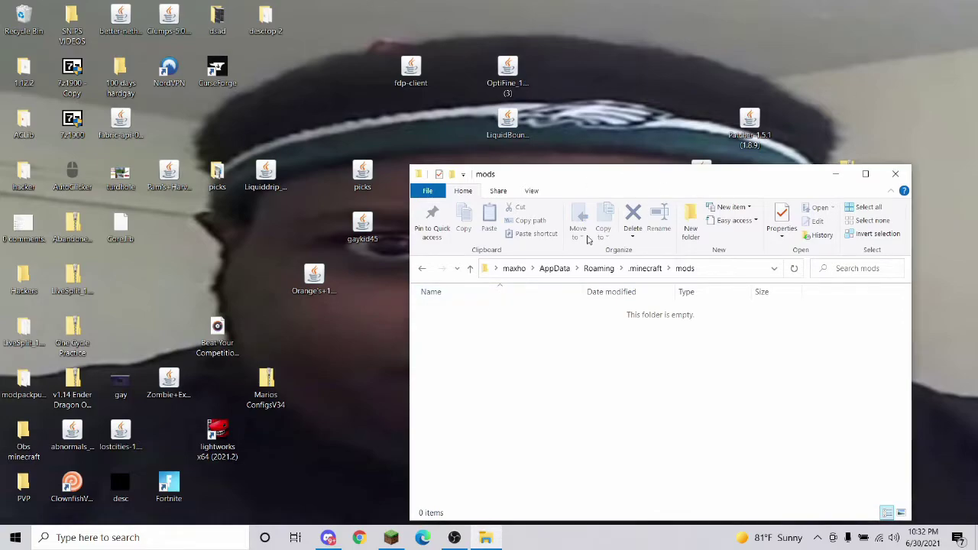
left_click_drag(630, 185, 596, 332)
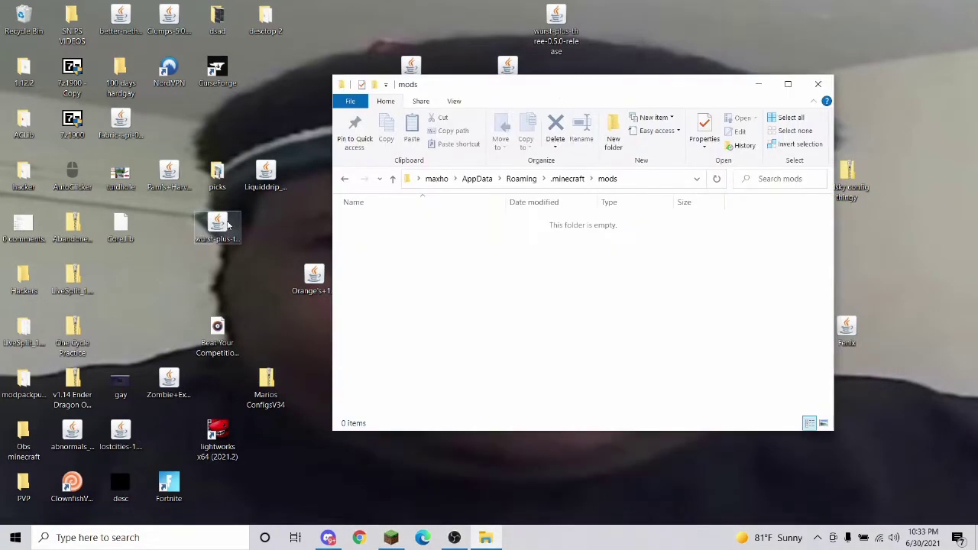
left_click_drag(228, 223, 478, 266)
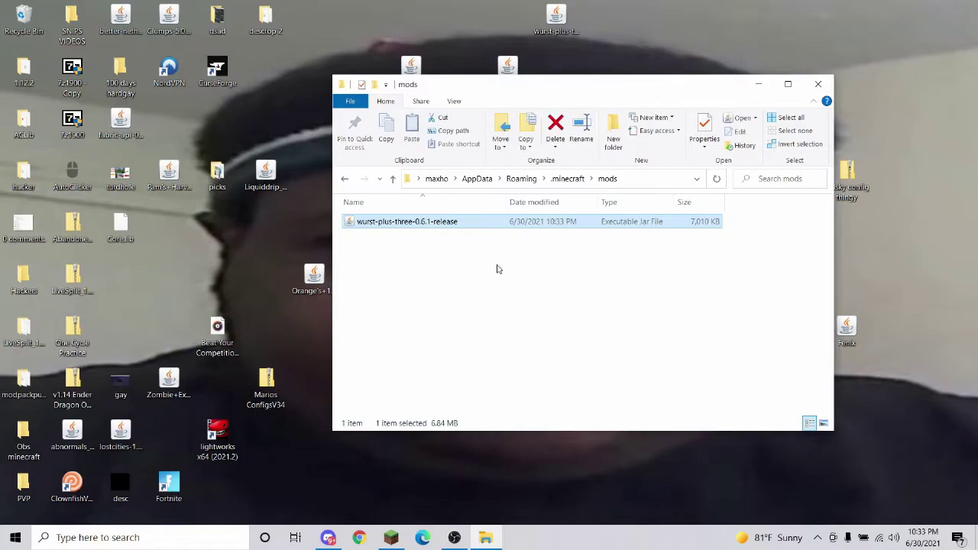
left_click(818, 85)
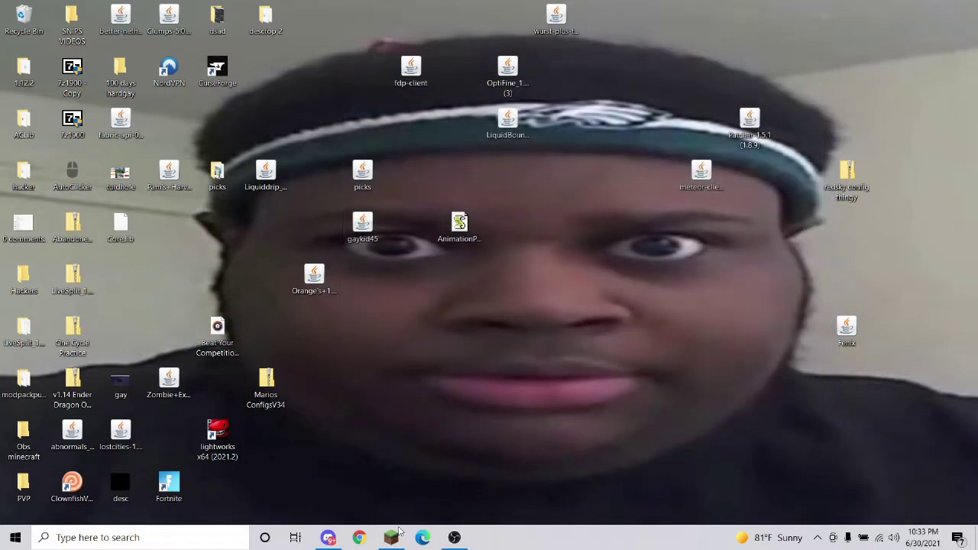
- Switch to the Minecraft Launcher and play the 1.12.2-forge-14.23.5.2855 installation, accepting the modified-installation warning
left_click(398, 533)
left_click(539, 383)
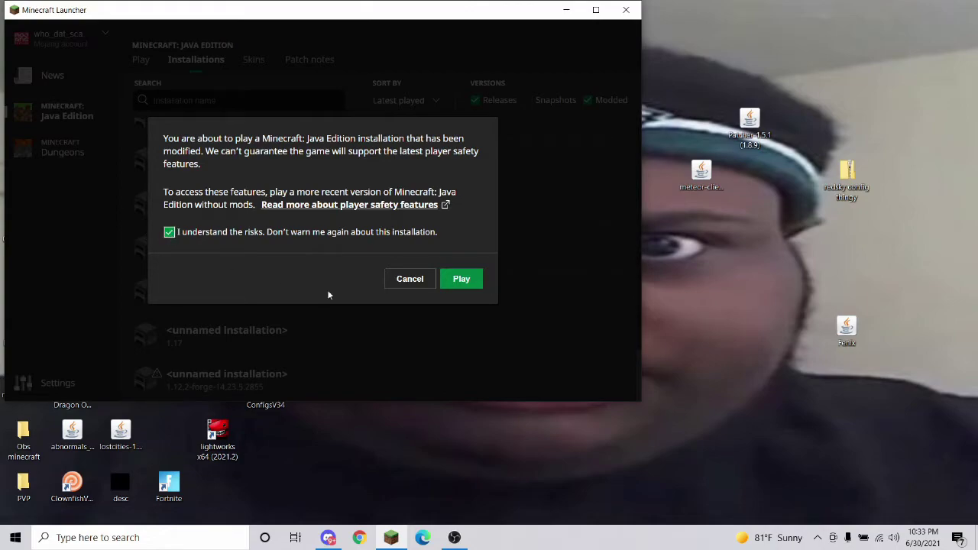
left_click(454, 280)
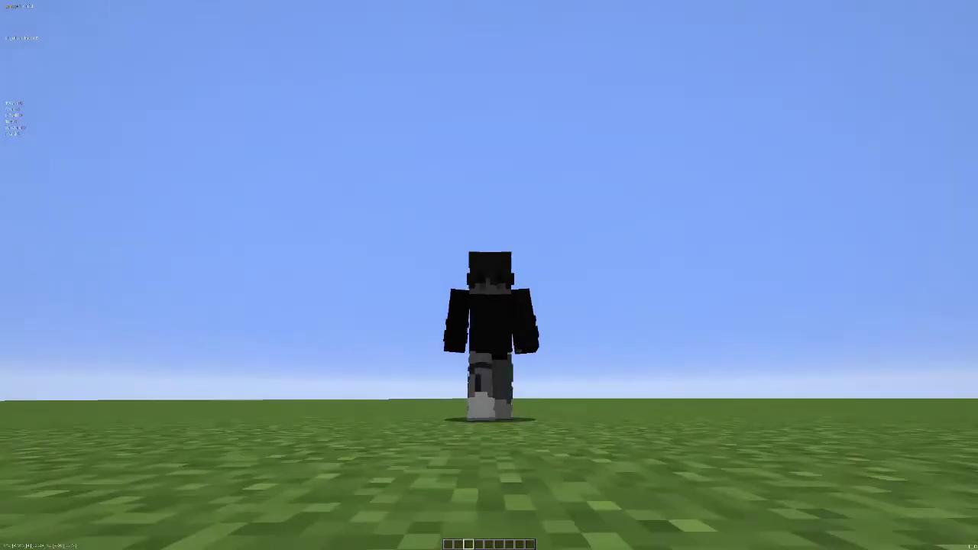
- In the Minecraft world, return to first-person view and check the creative inventory and the Wurst+ 3 module menu
key("F5")
key("e")
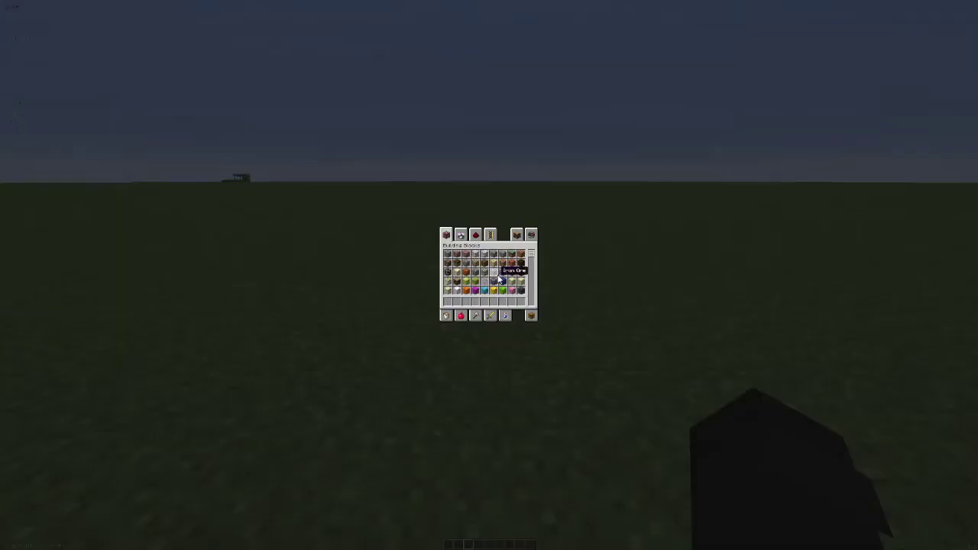
key("e")
key("Shift_R")
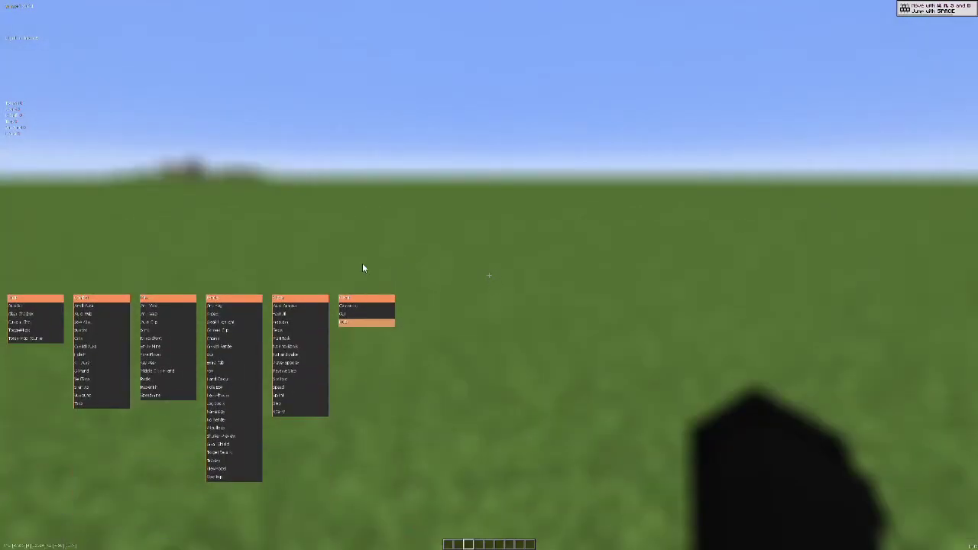
key("Escape")
- Increase the GUI scale in the game's video settings and return to the world
key("Escape")
left_click(458, 183)
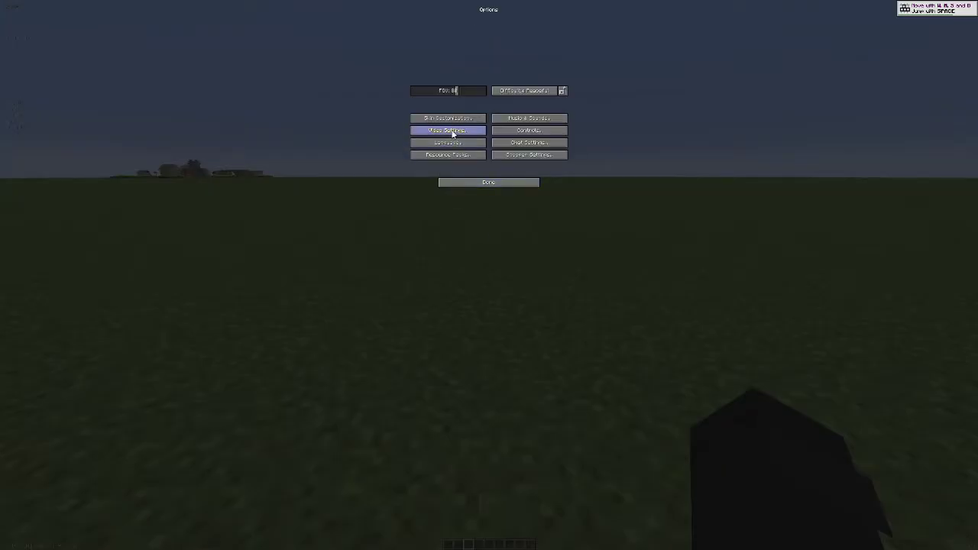
left_click(453, 131)
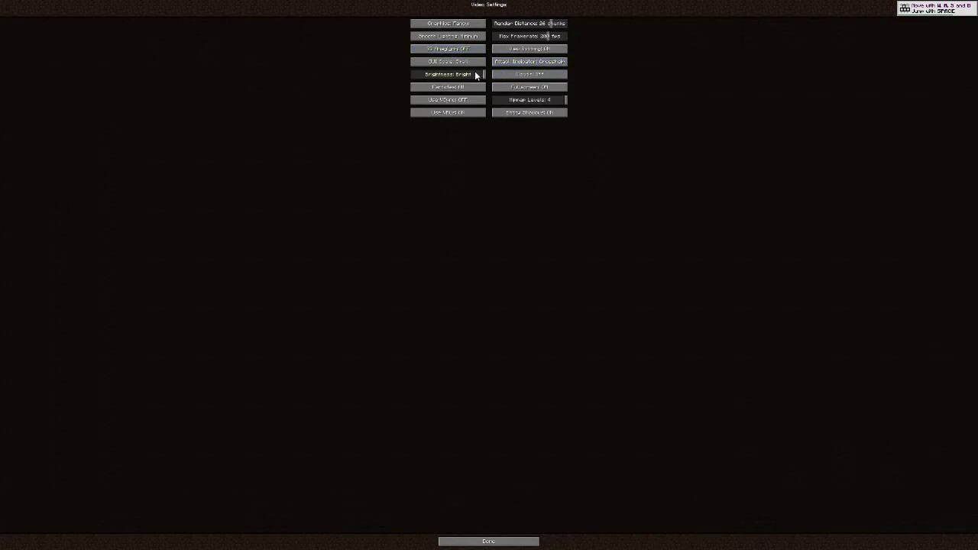
key("Escape")
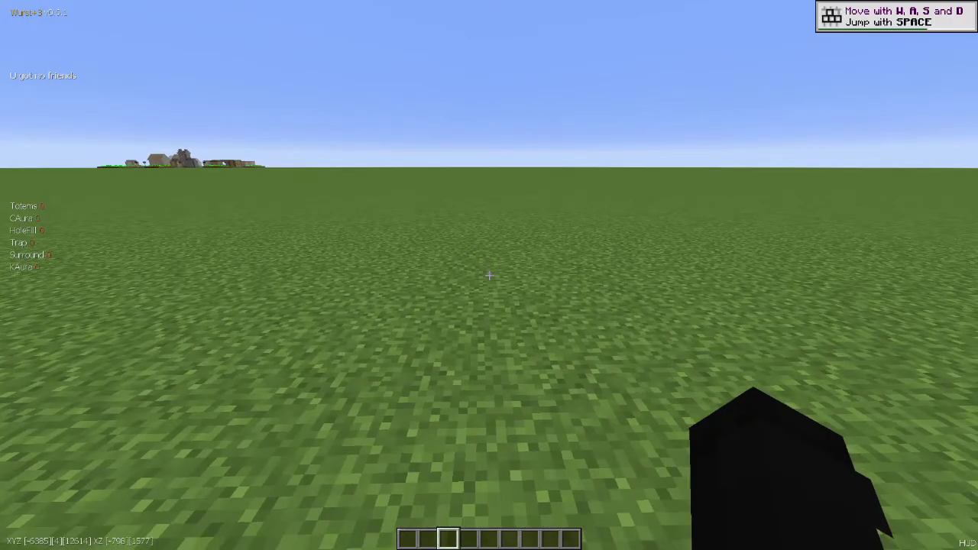
- View the Wurst+ 3 module menu at the larger scale and cycle through the camera perspectives
key("Shift_R")
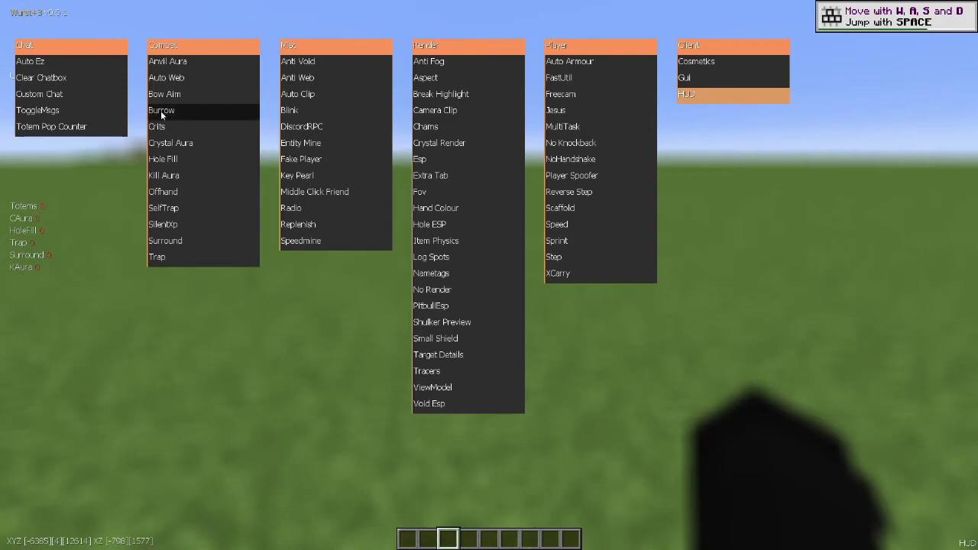
key("Escape")
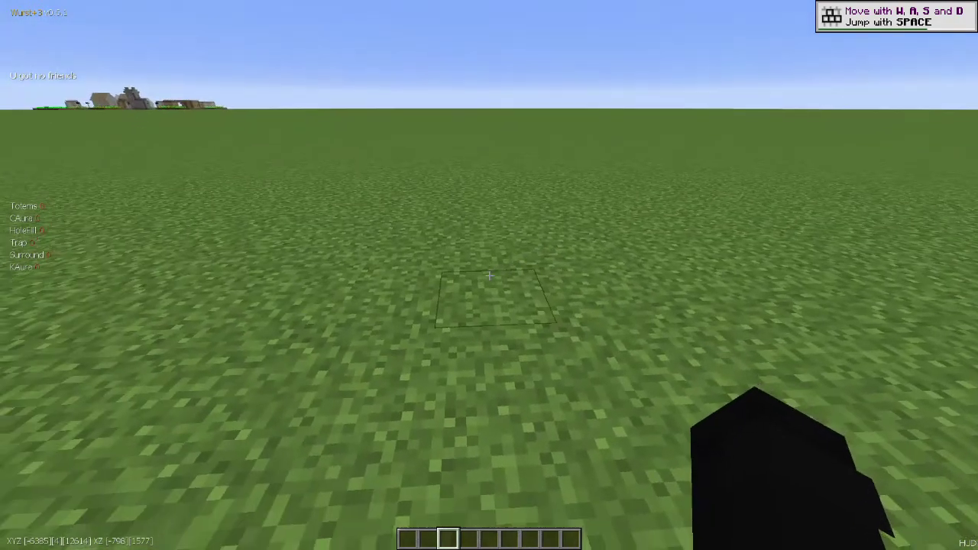
key("F5")
key("F5")
- Put a stack of granite from the creative inventory into the first hotbar slot and place granite on the grass
key("e")
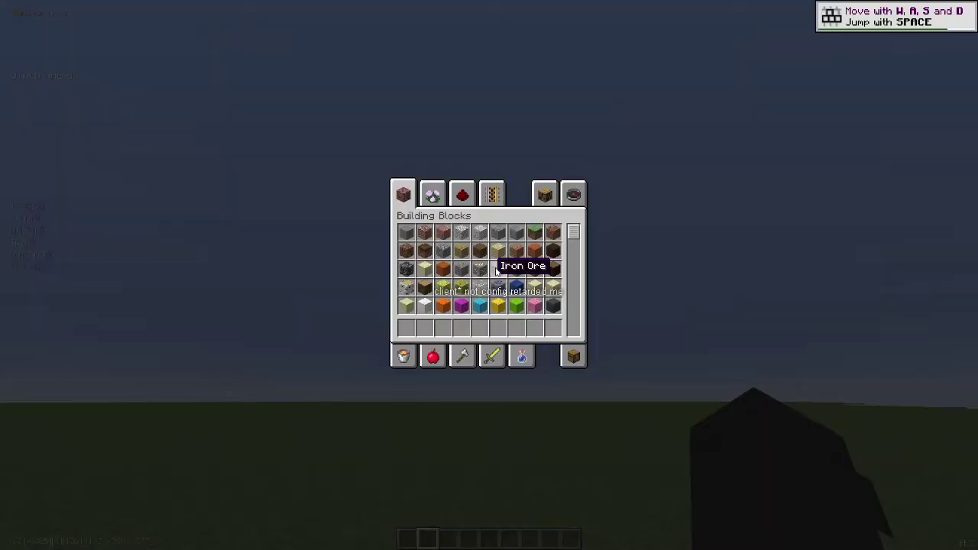
left_click(401, 325)
key("e")
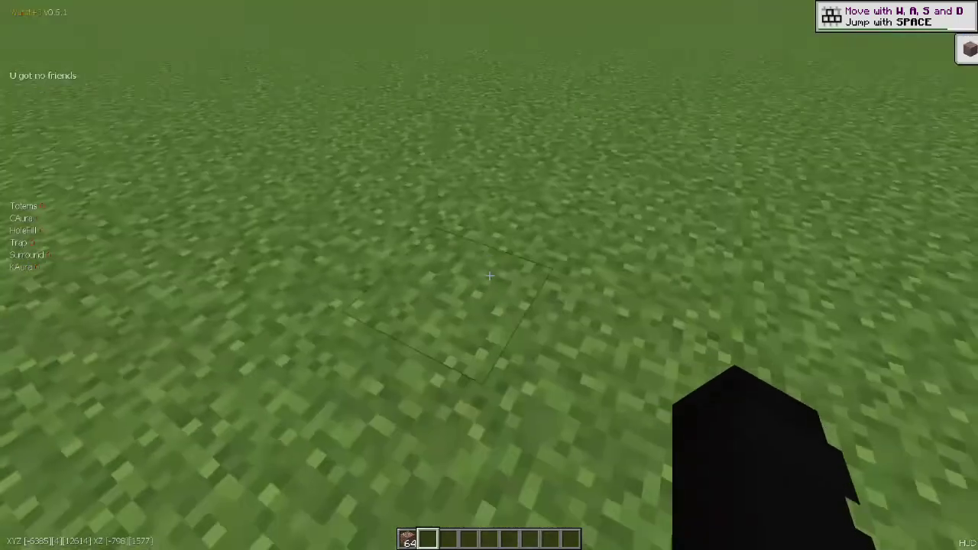
right_click(490, 275)
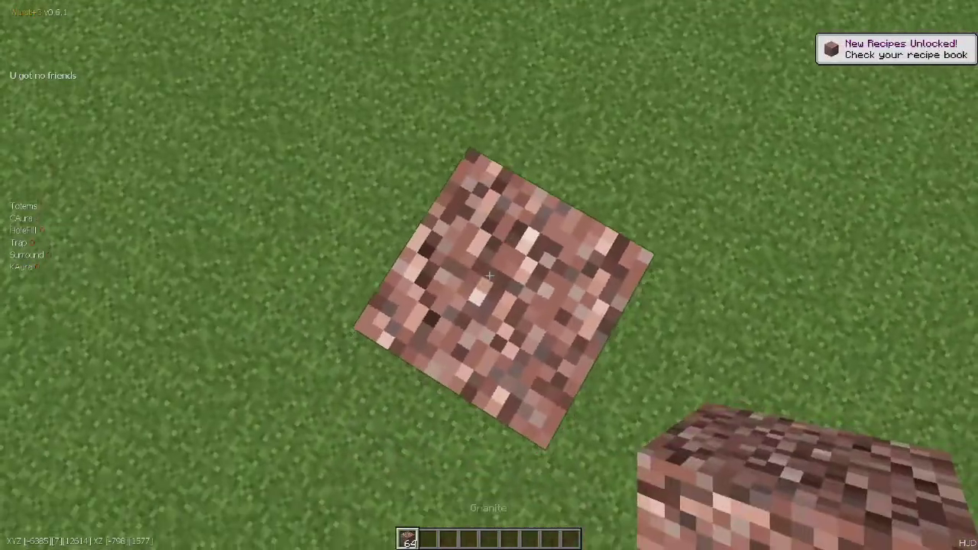
- Examine the Wurst+ 3 modules in the Chat, Combat, Misc, Render, Player and Client categories
key("Shift_R")
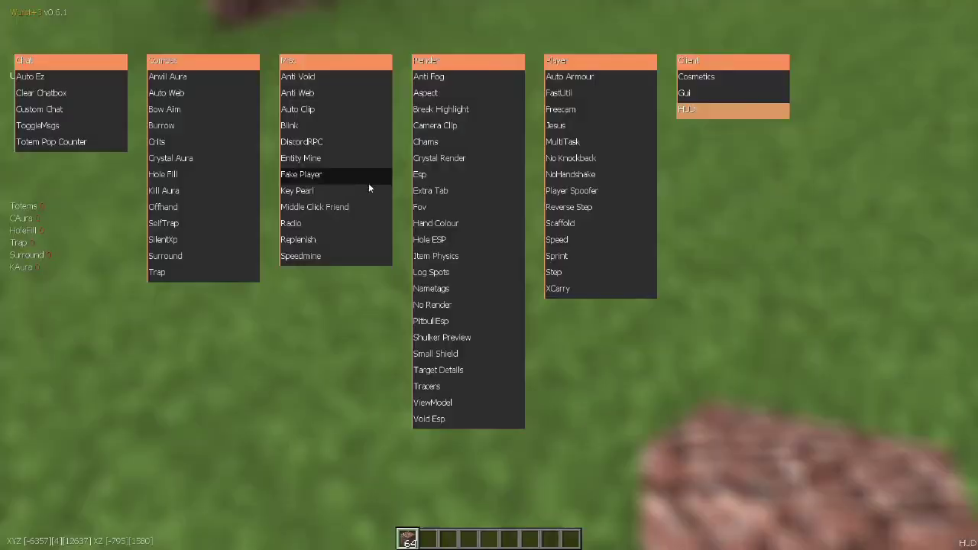
scroll(472, 300, "down", 1)
scroll(489, 259, "up", 3)
scroll(503, 226, "down", 2)
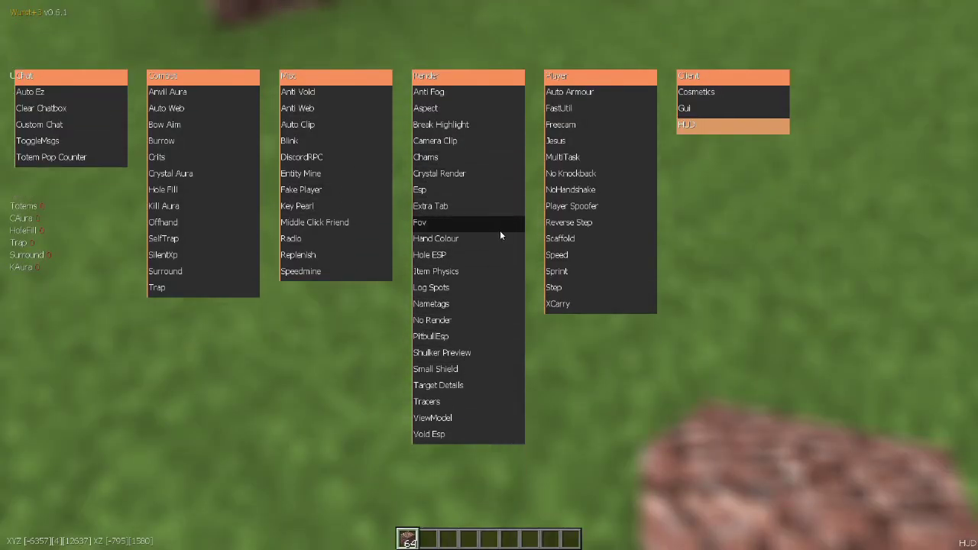
scroll(260, 206, "down", 2)
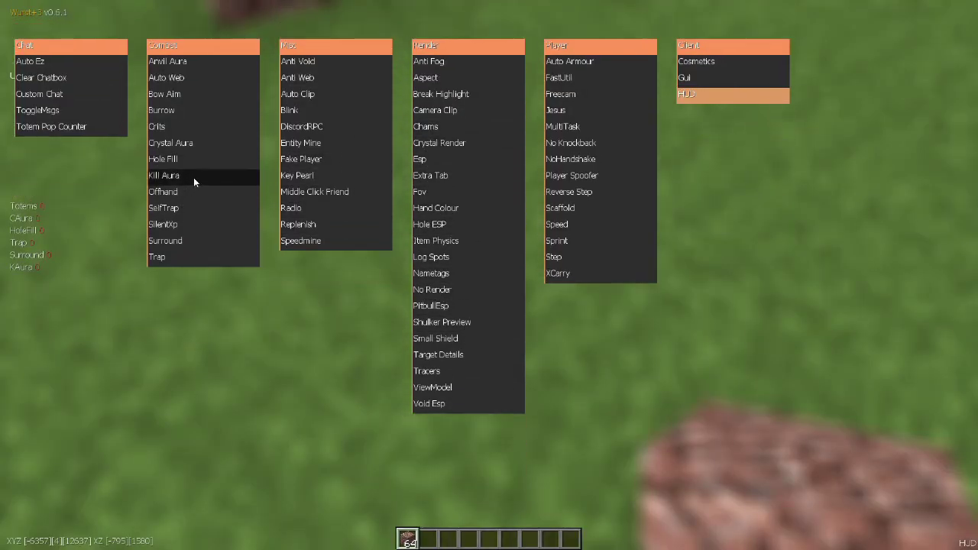
scroll(194, 177, "up", 1)
scroll(639, 134, "down", 1)
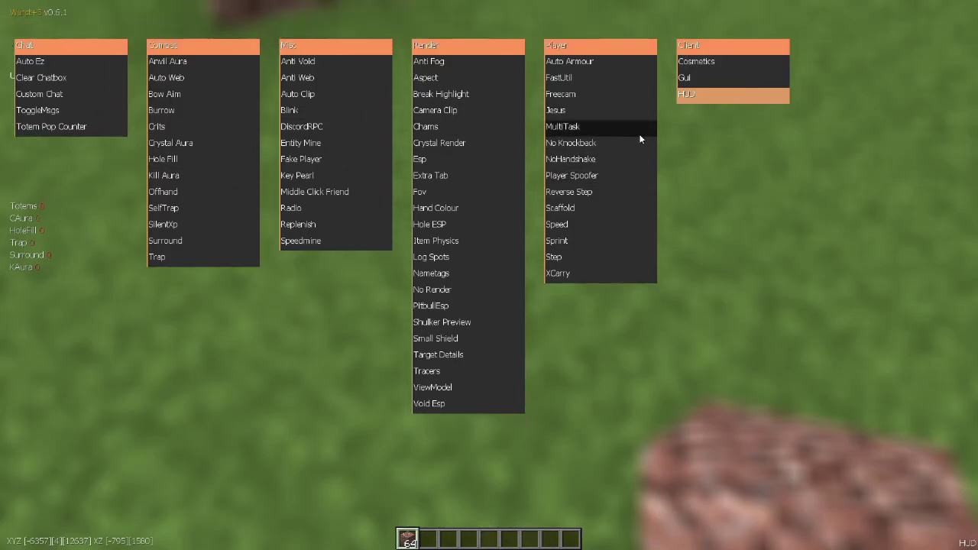
scroll(624, 150, "up", 3)
key("Escape")
key("space")
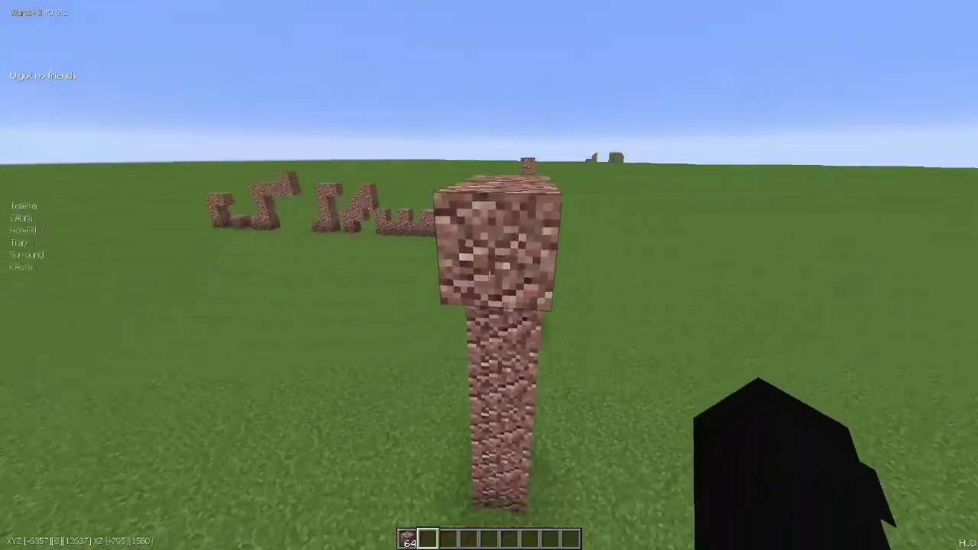